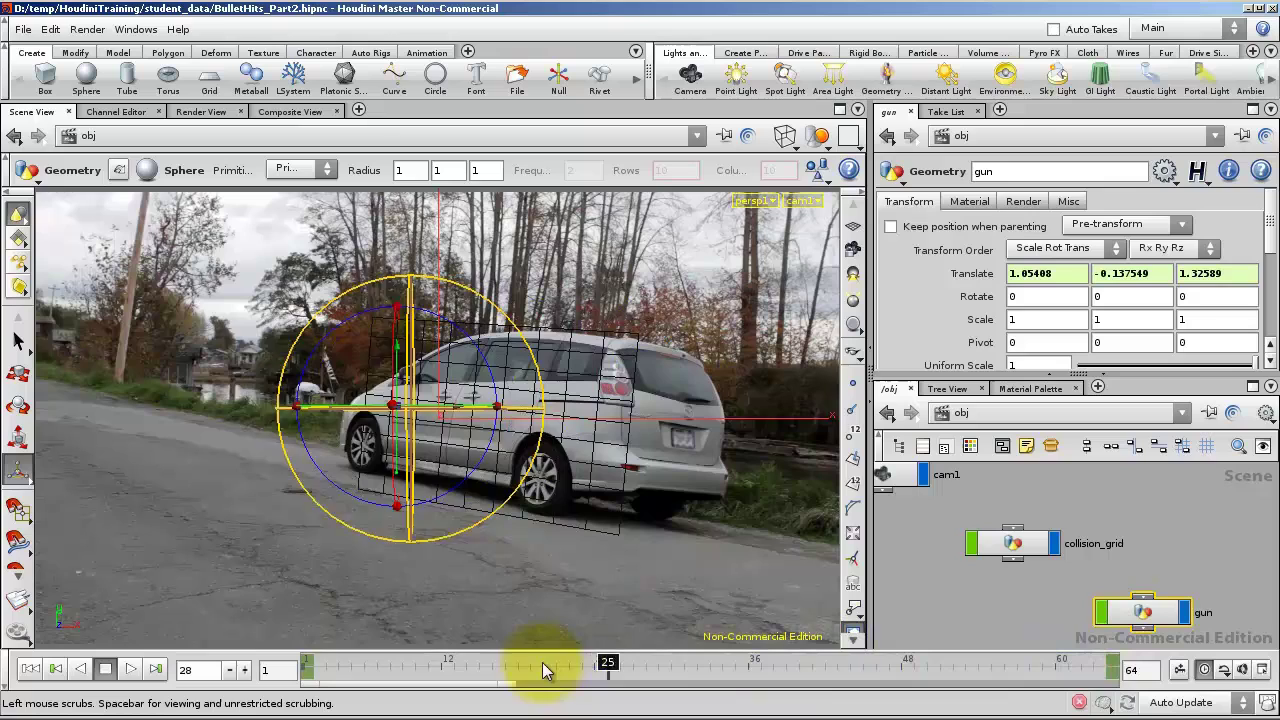
Step: Scrub through the timeline to review the gun's animated movement along the car in the camera view
left_click_drag(543, 667, 245, 665)
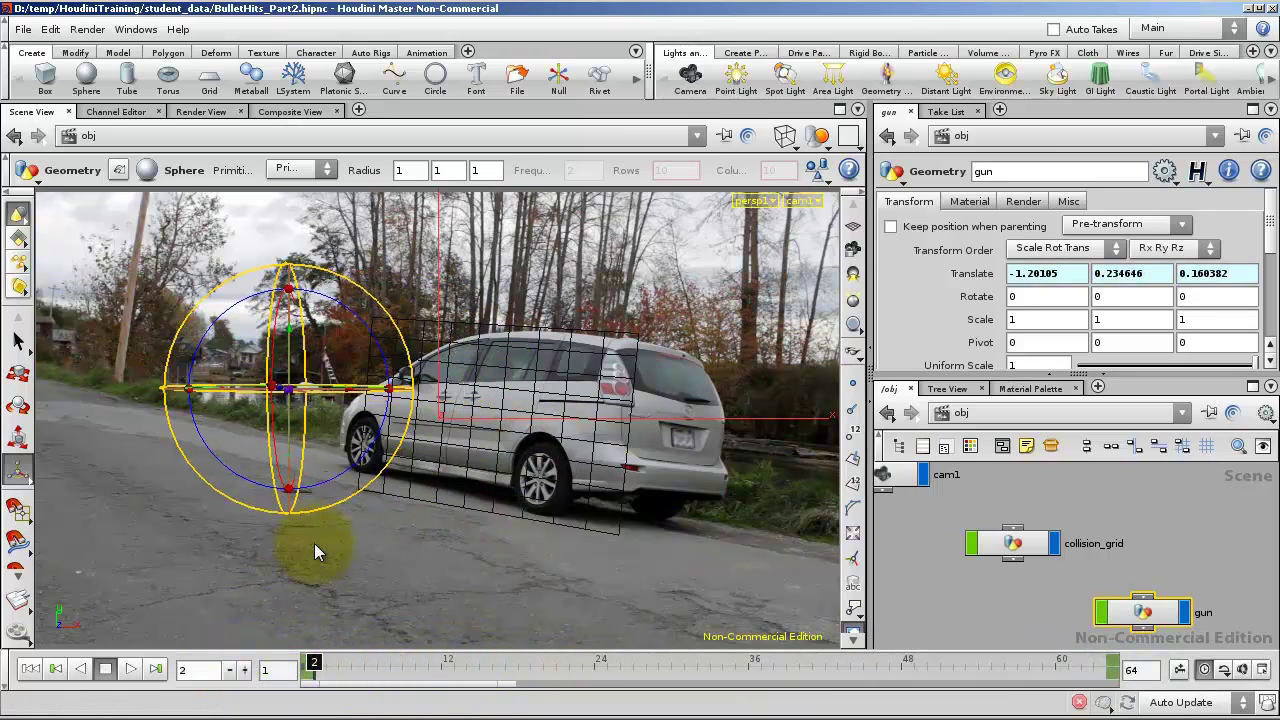
left_click(338, 665)
left_click_drag(451, 666, 1262, 668)
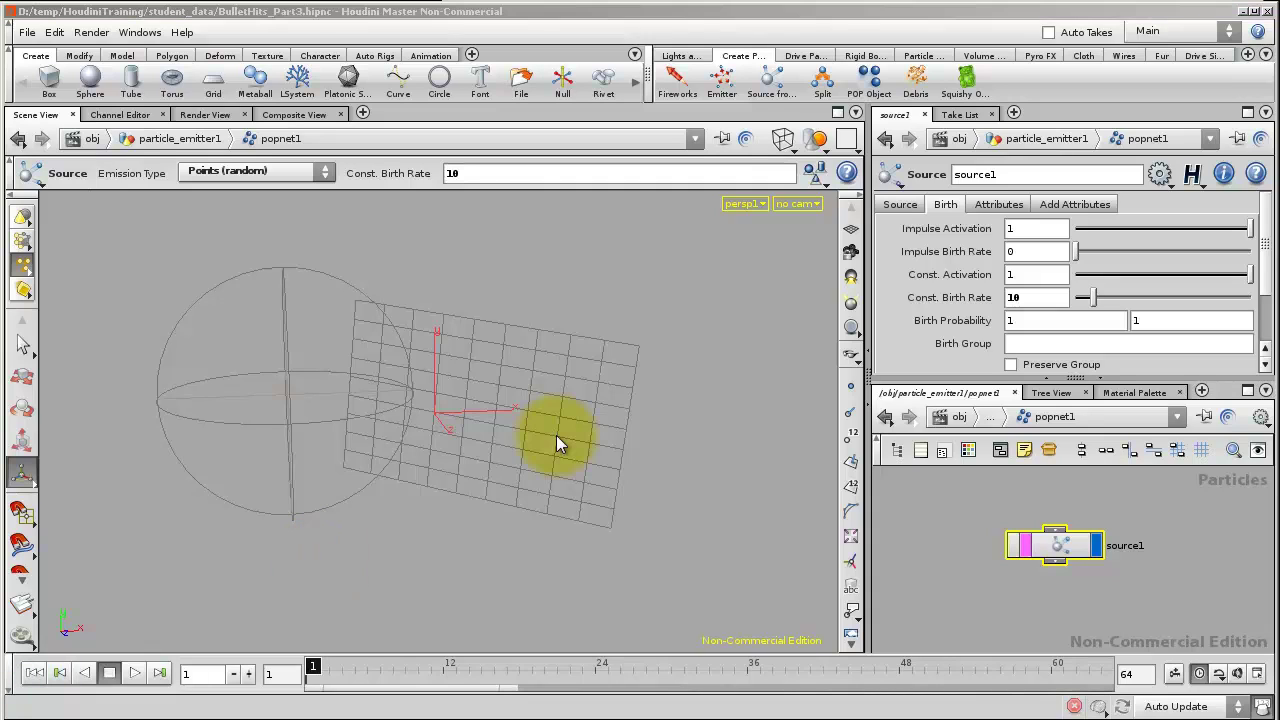
Step: Add a particle Collision to the emitter using collision_grid as the collision object
left_click(808, 56)
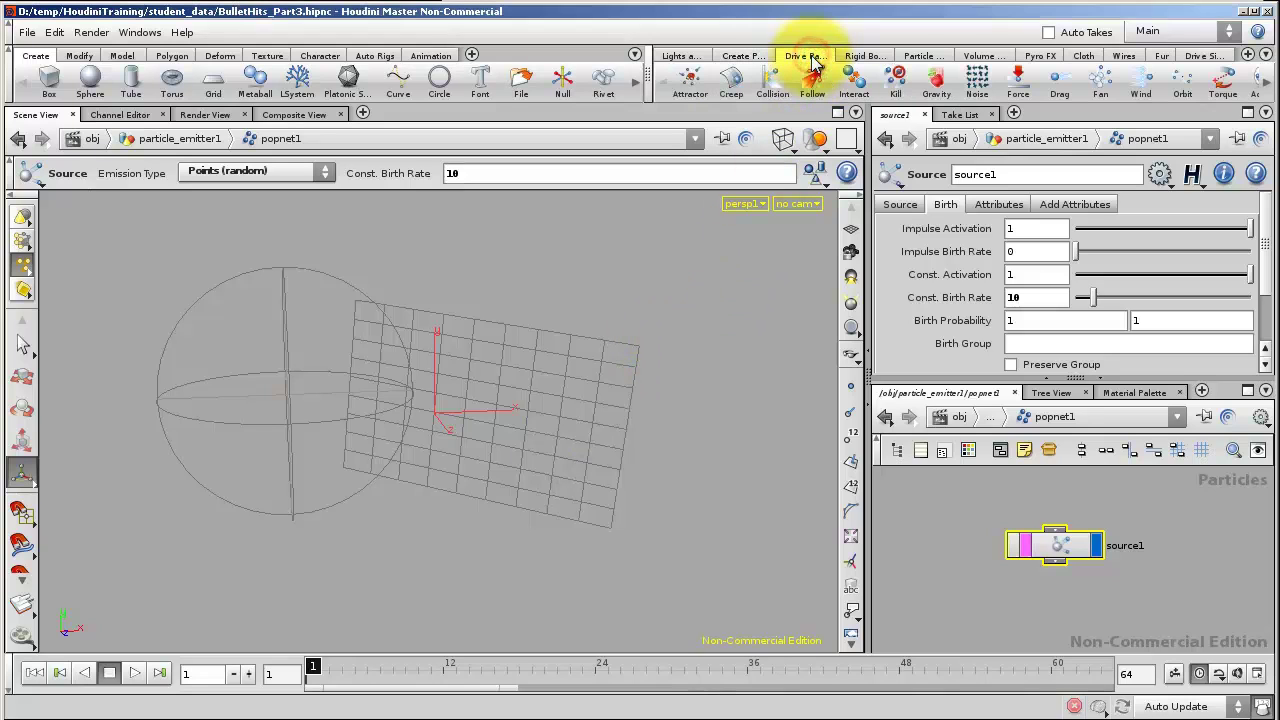
left_click(772, 88)
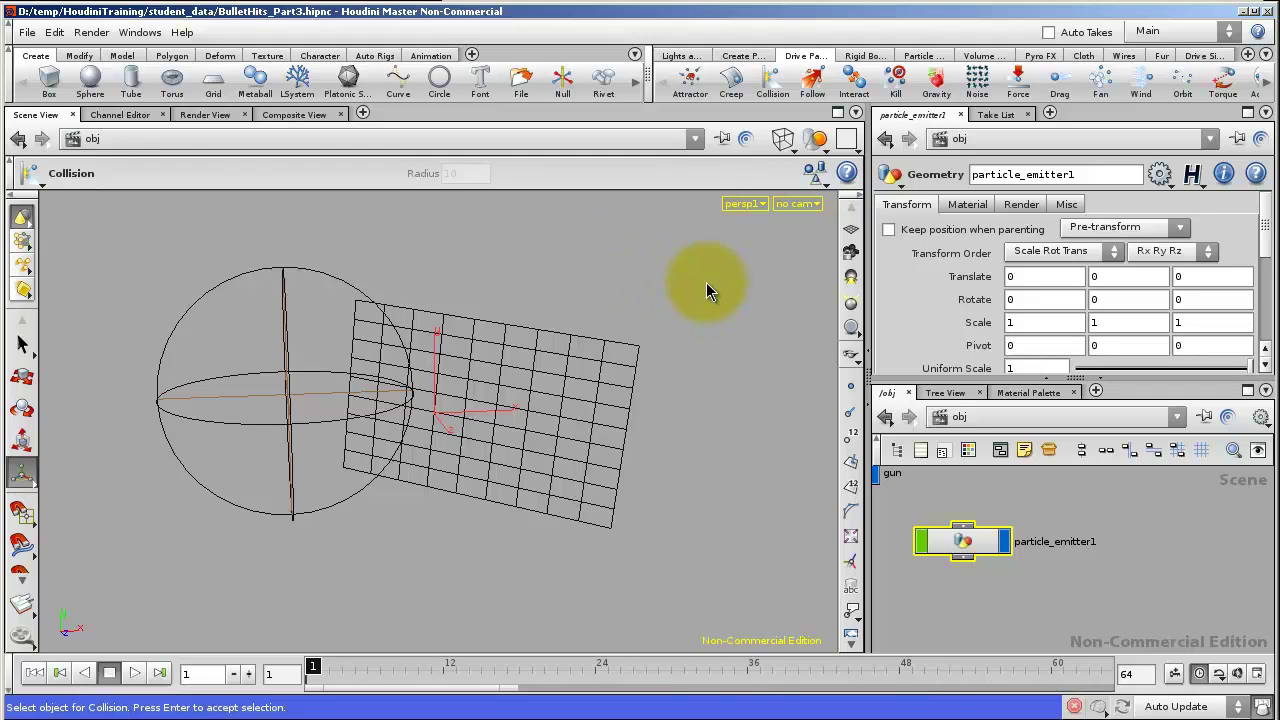
left_click_drag(706, 283, 630, 356)
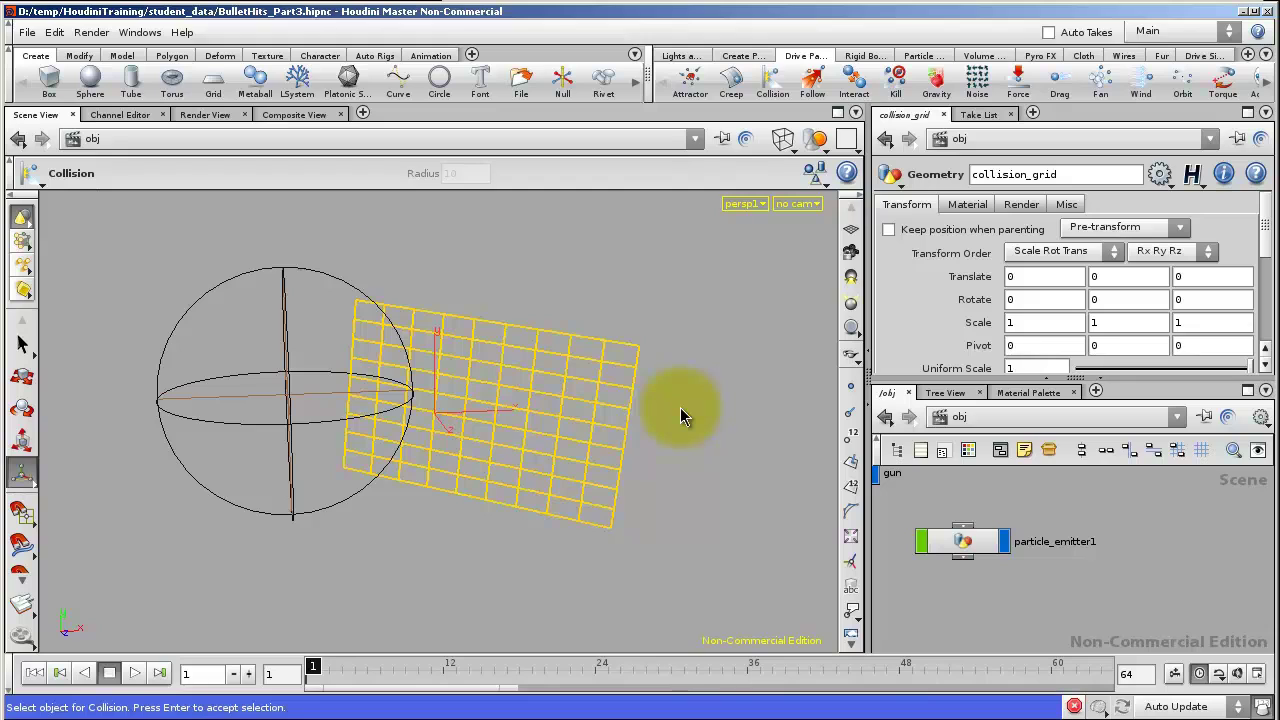
key("Return")
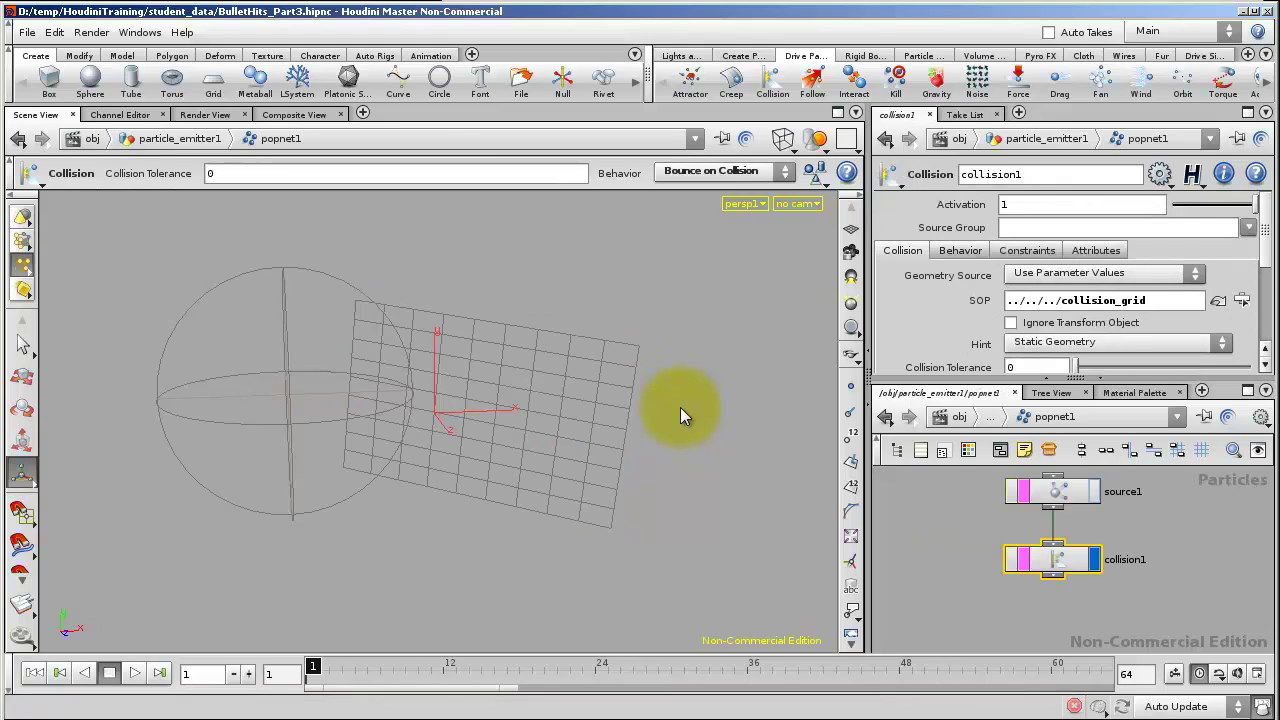
Step: Play the particle simulation and set the collision node's behavior to Stick on Collision
key("Up")
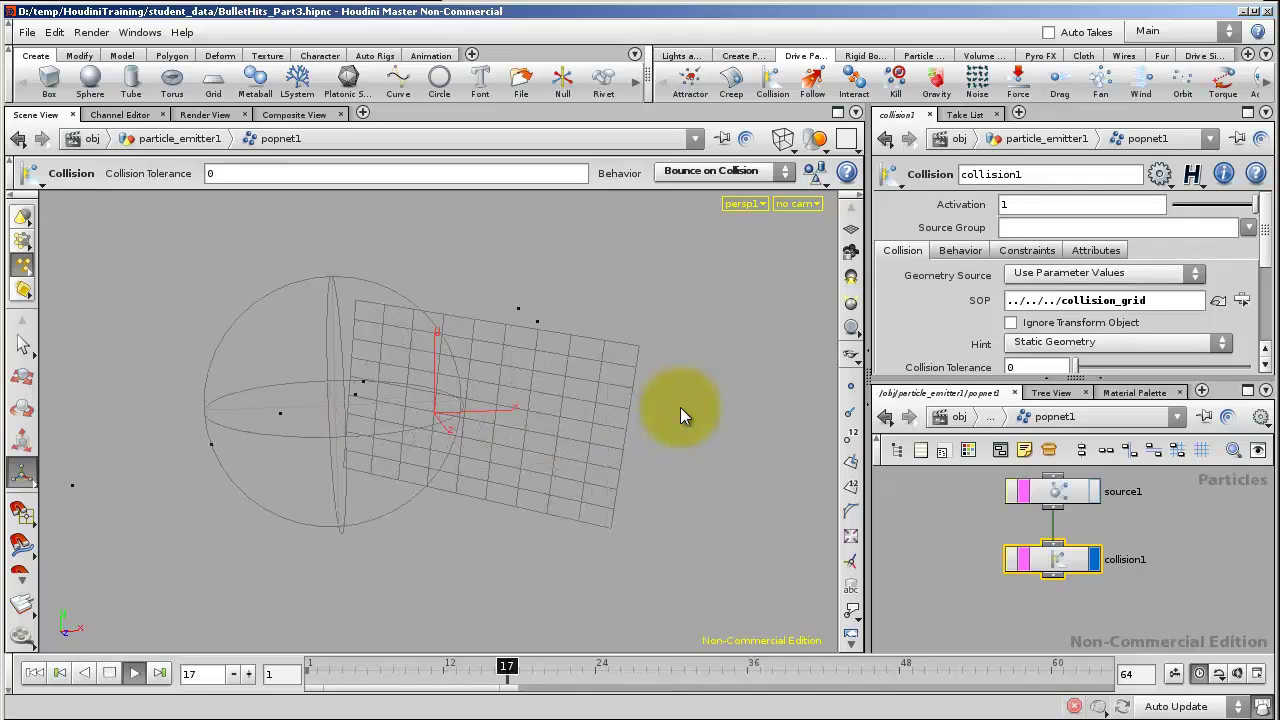
left_click(978, 250)
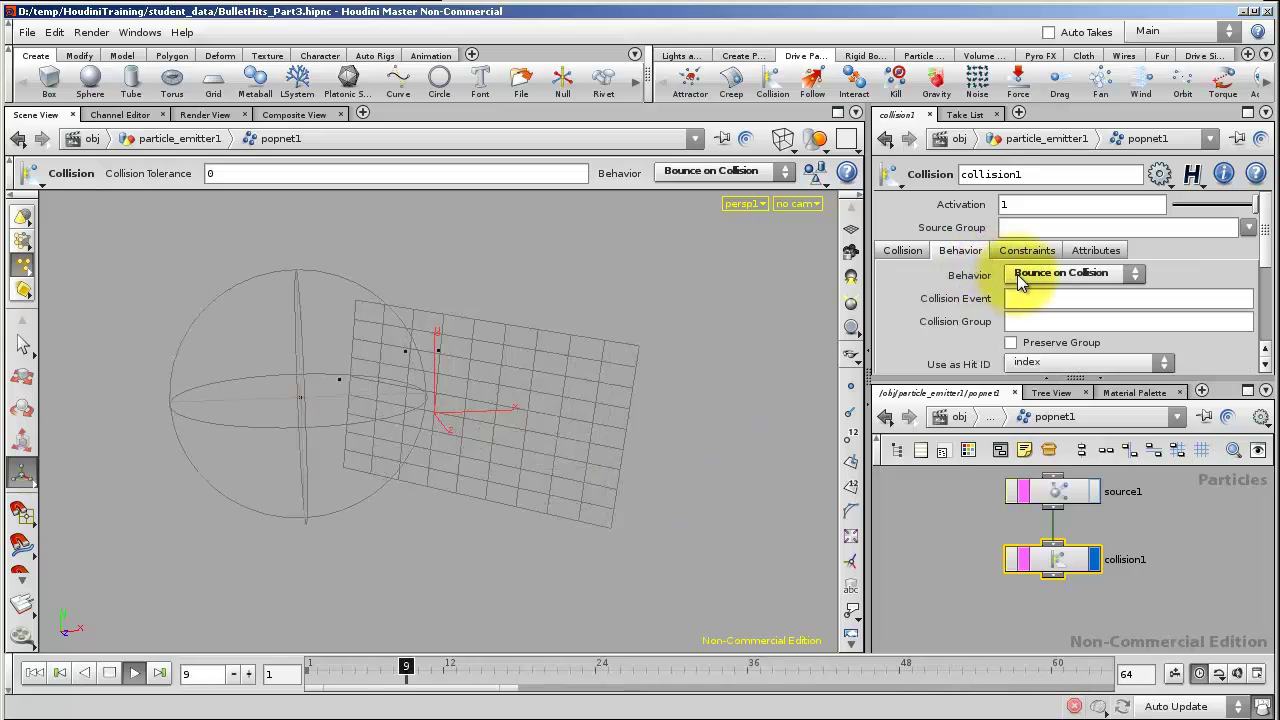
left_click(1020, 278)
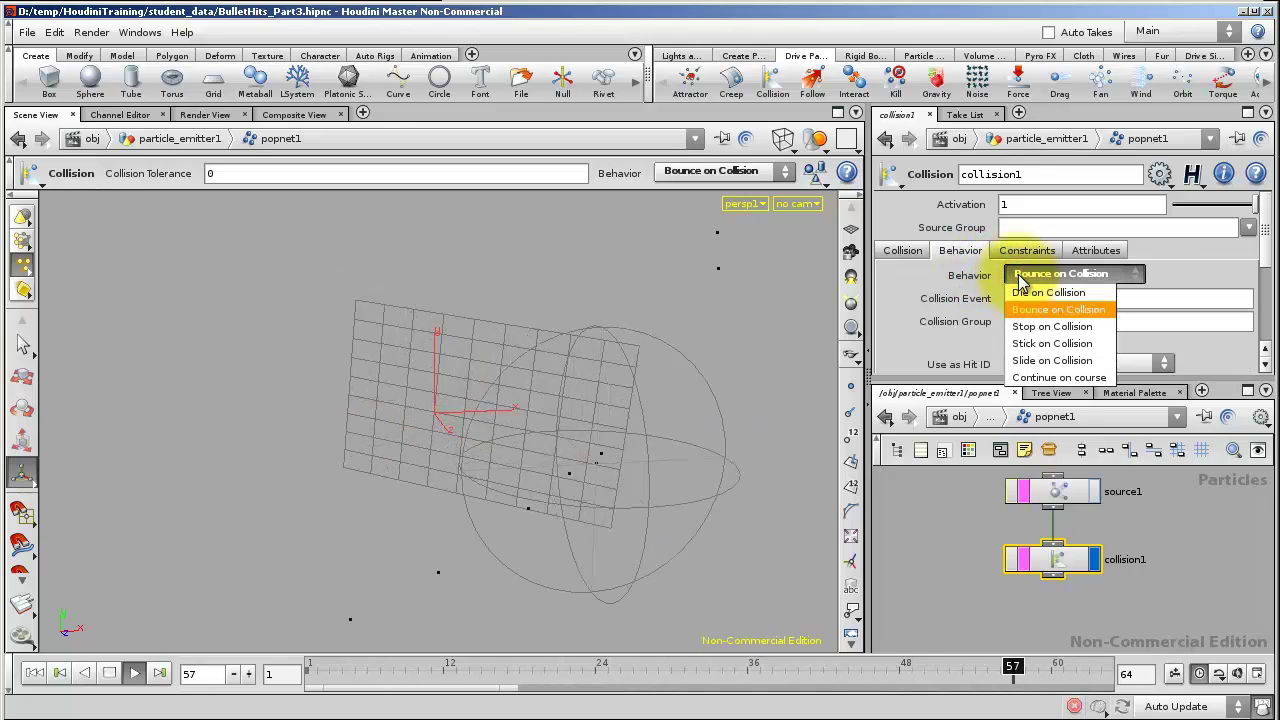
left_click(1050, 343)
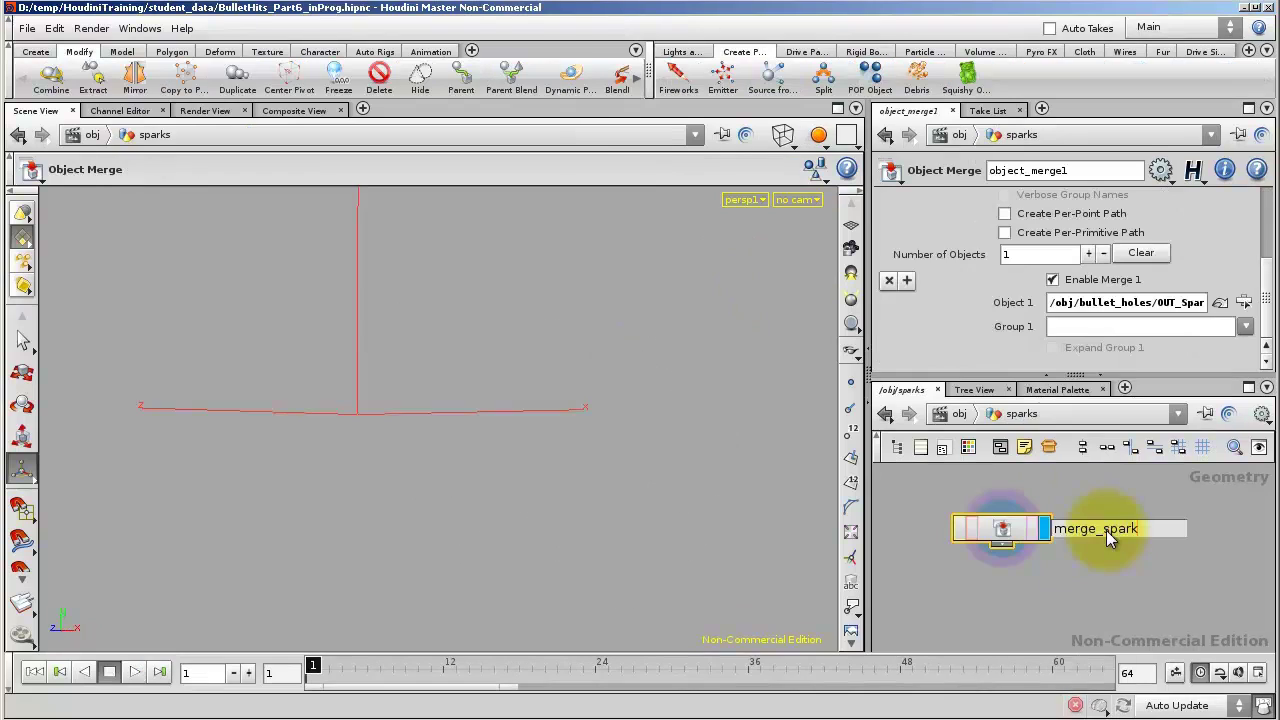
Step: Rename the object merge node merge_sparks and return to the scene-level network
type("spark")
key("Return")
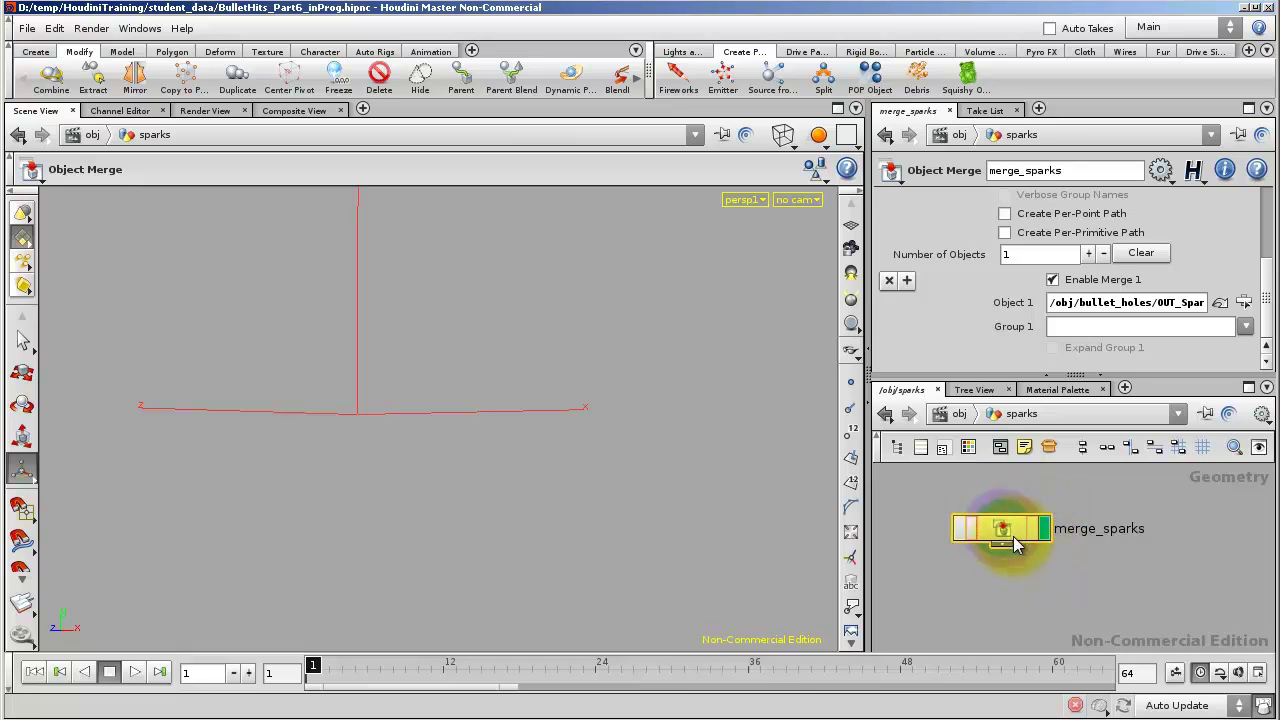
left_click(950, 414)
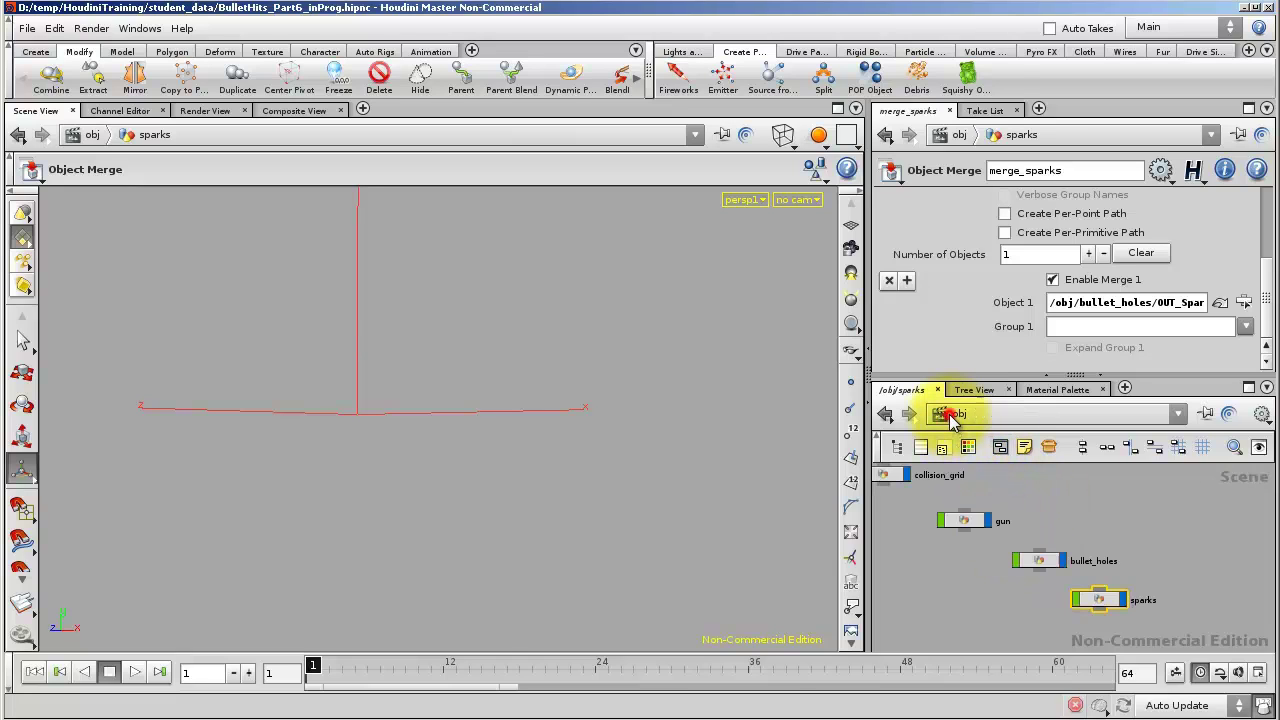
middle_click_drag(963, 580, 1046, 592)
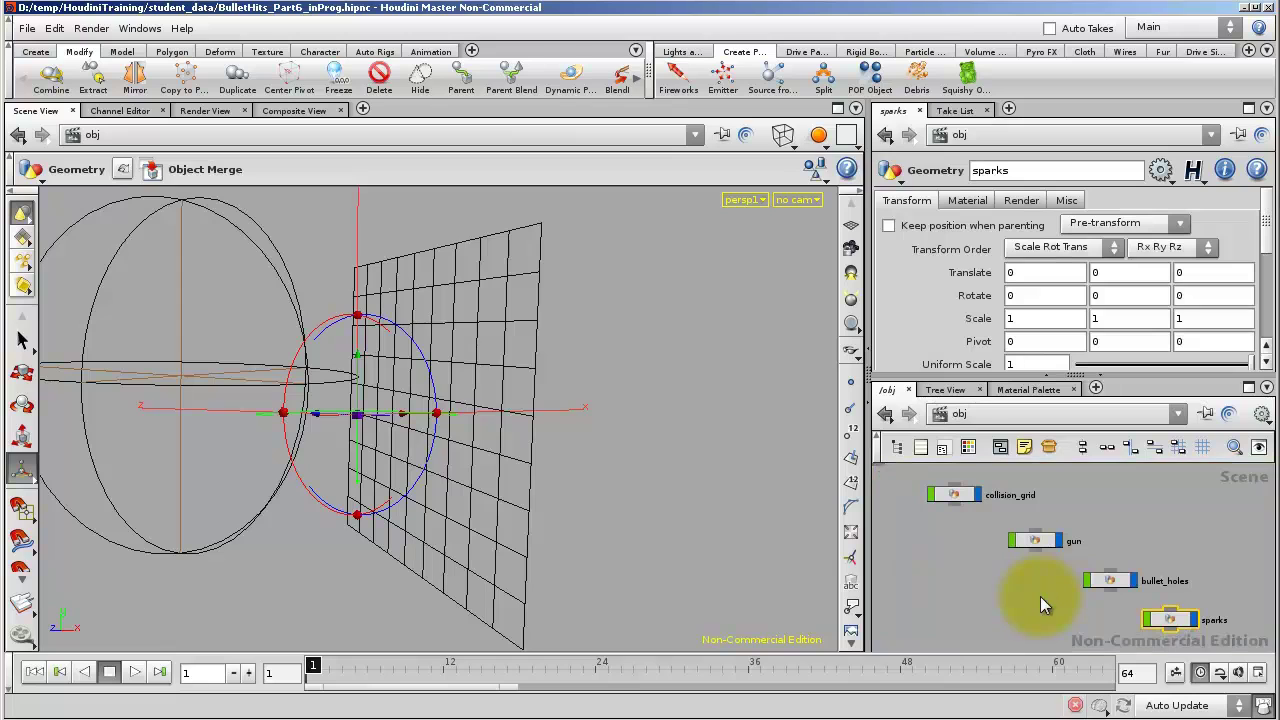
Step: Play the animation while toggling the display of the gun, bullet_holes, collision_grid and sparks objects to compare them
key("Up")
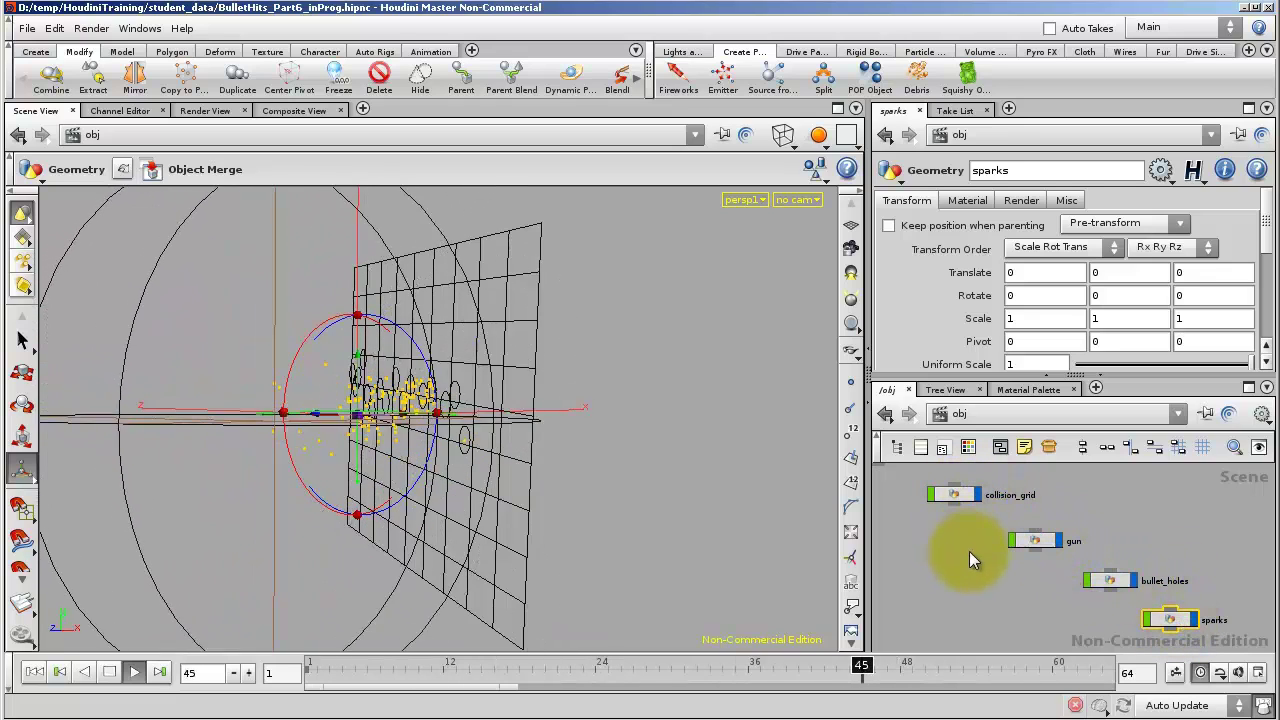
left_click(1059, 545)
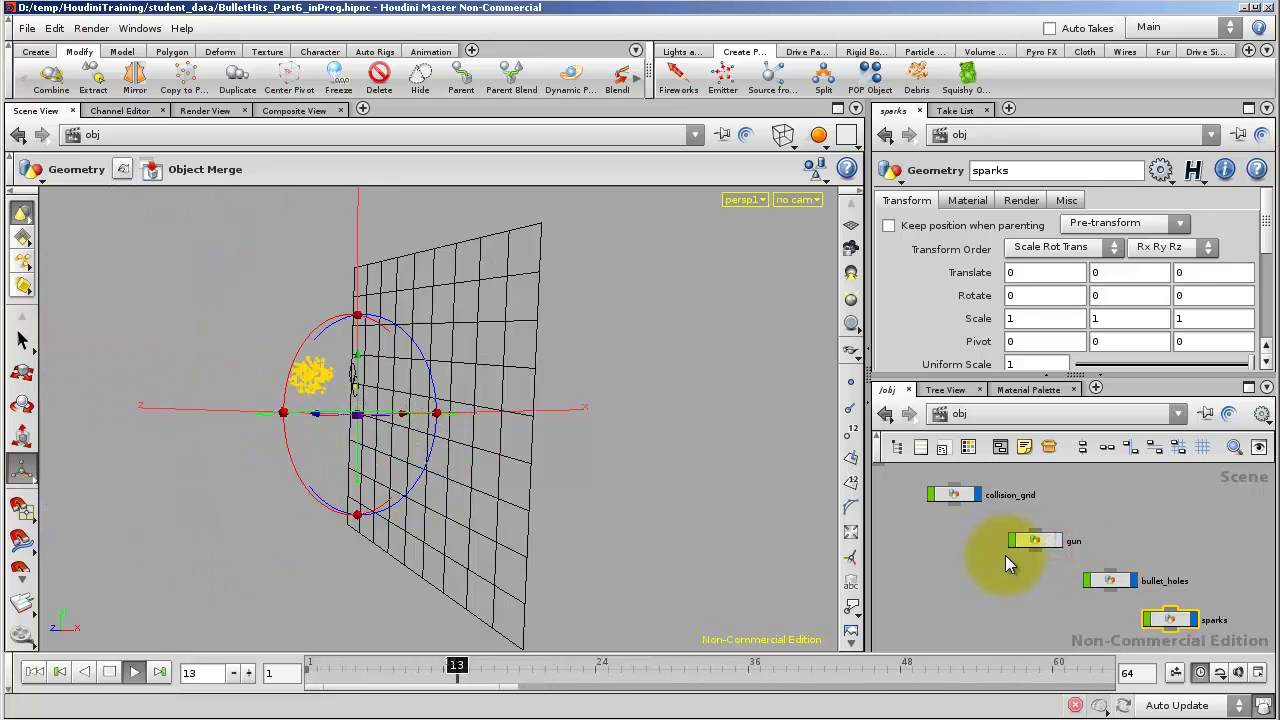
left_click(1132, 583)
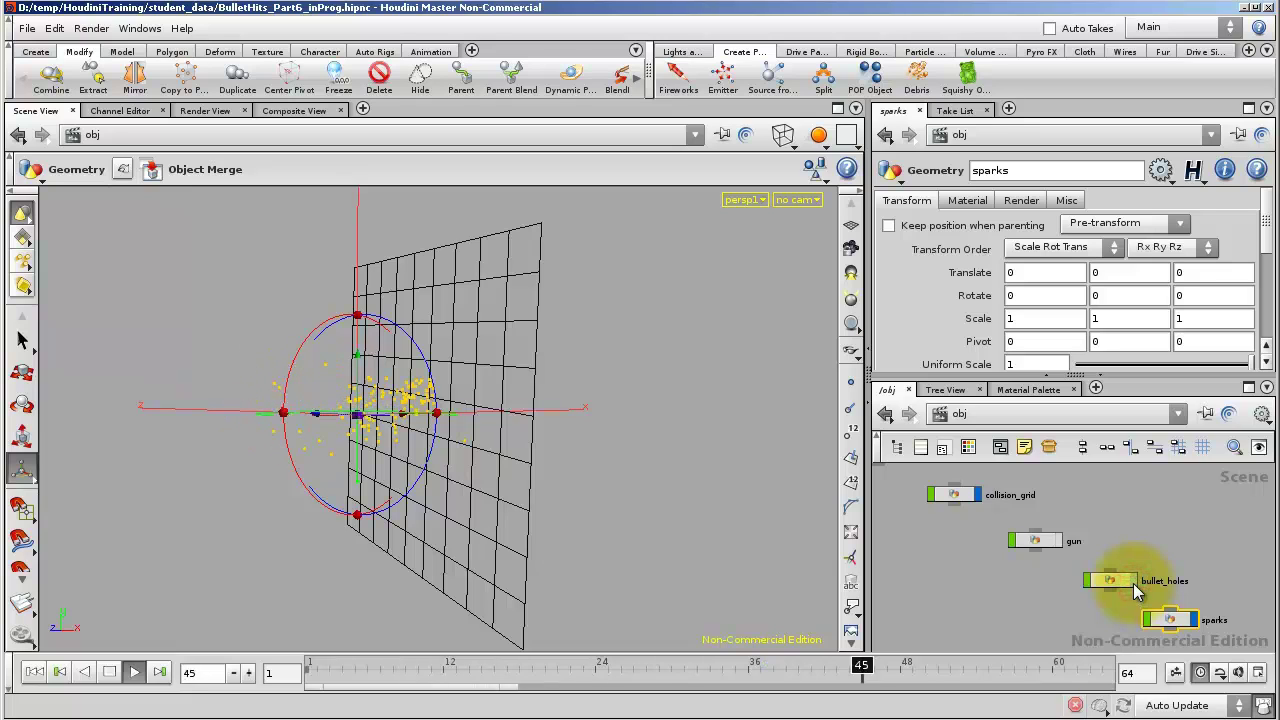
left_click(975, 494)
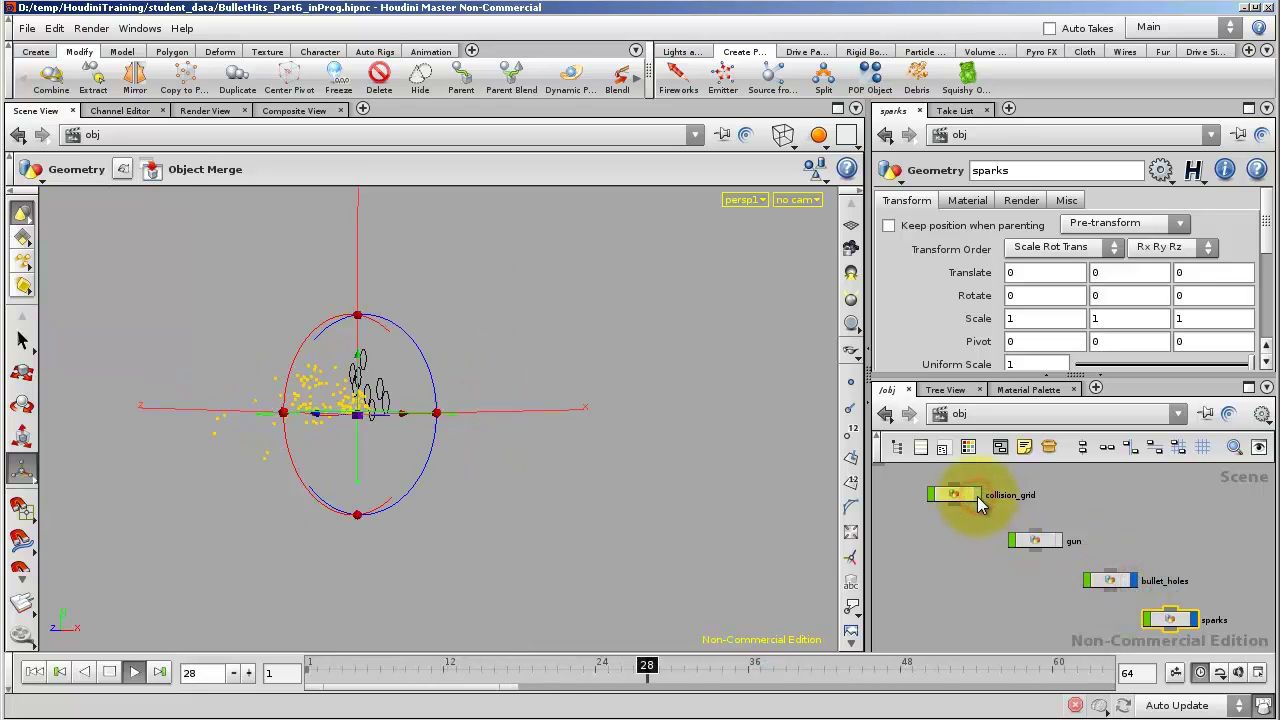
left_click(975, 494)
left_click(1192, 620)
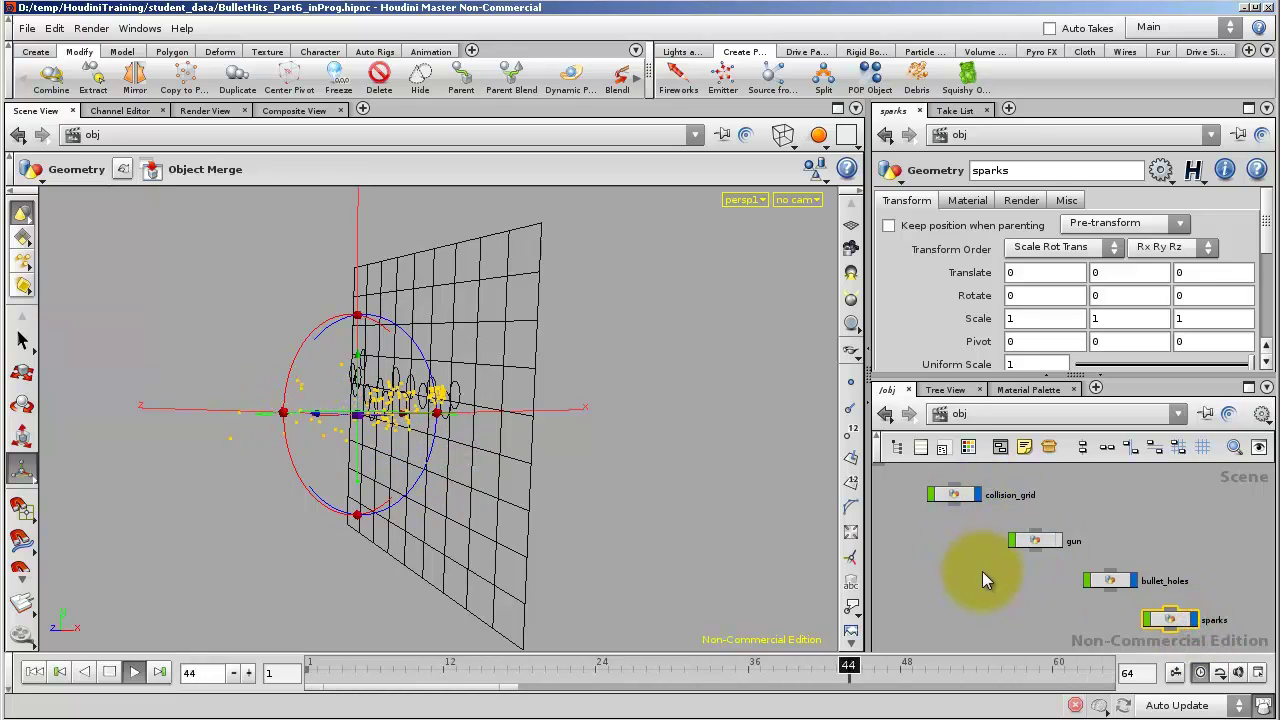
left_click(1061, 541)
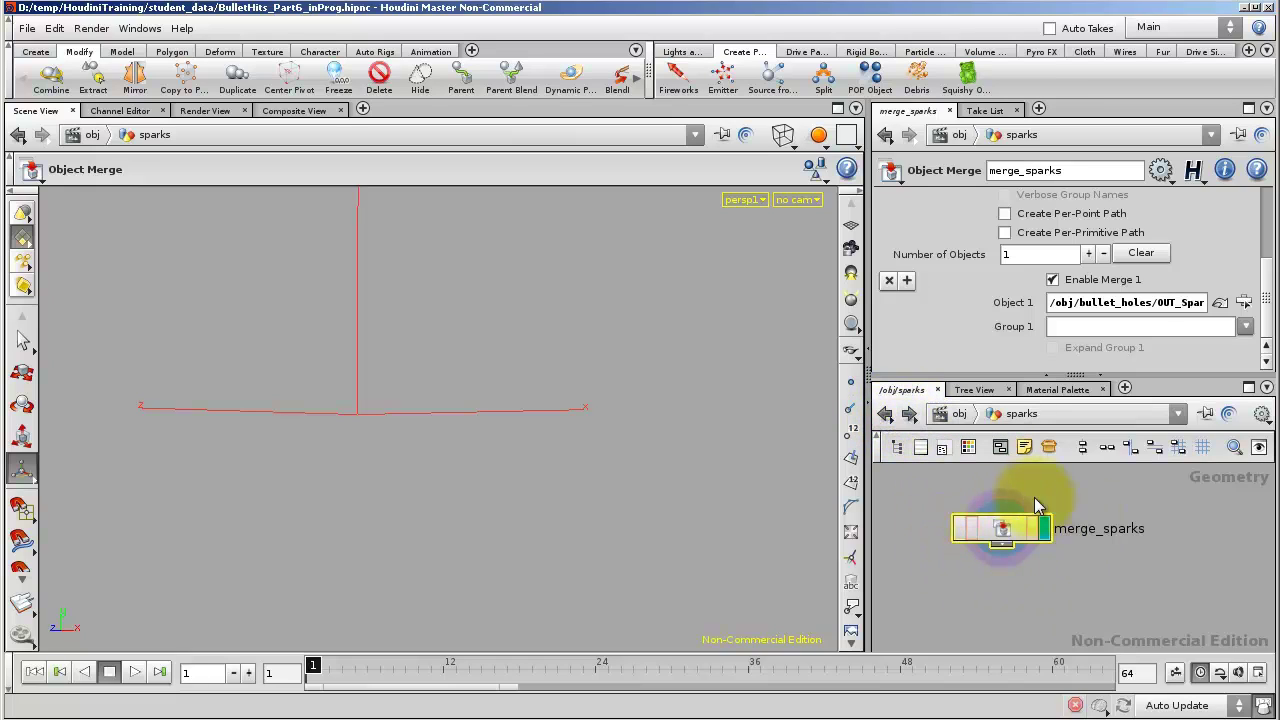
Step: Inspect the OUT_Sparks source that merge_sparks references in the bullet_holes network, and return to the sparks network
left_click(1220, 306)
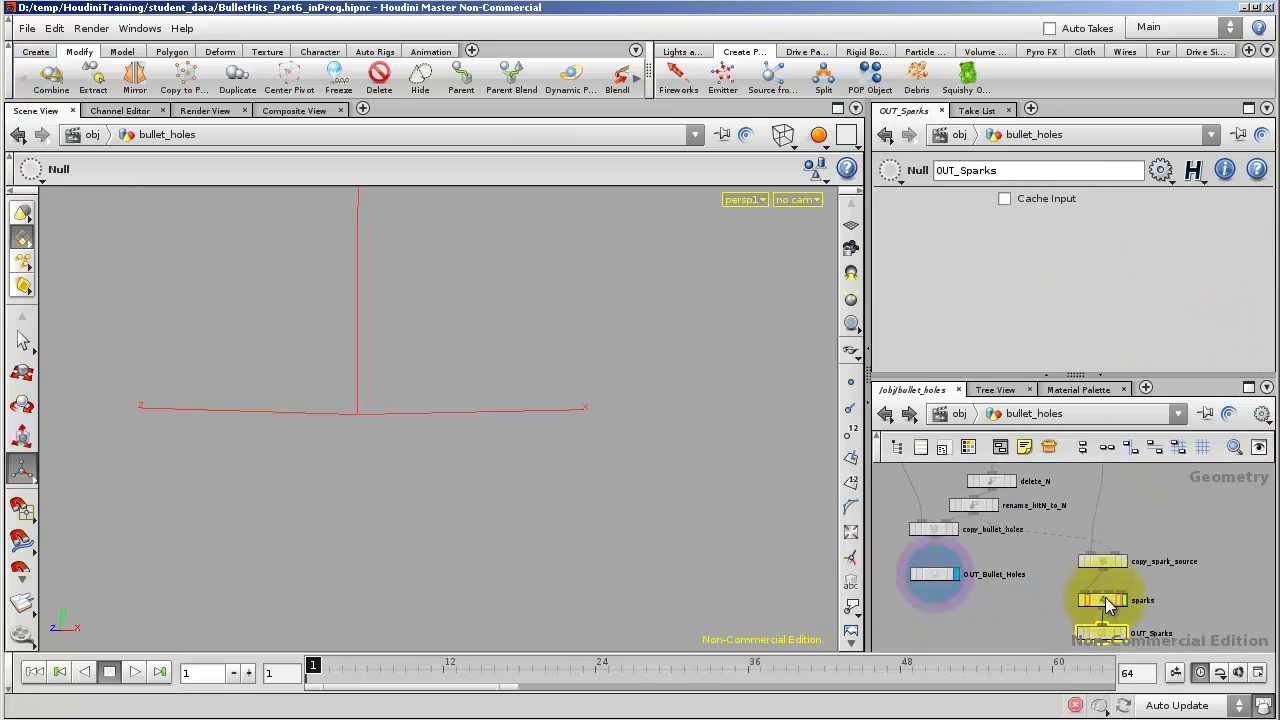
left_click(885, 415)
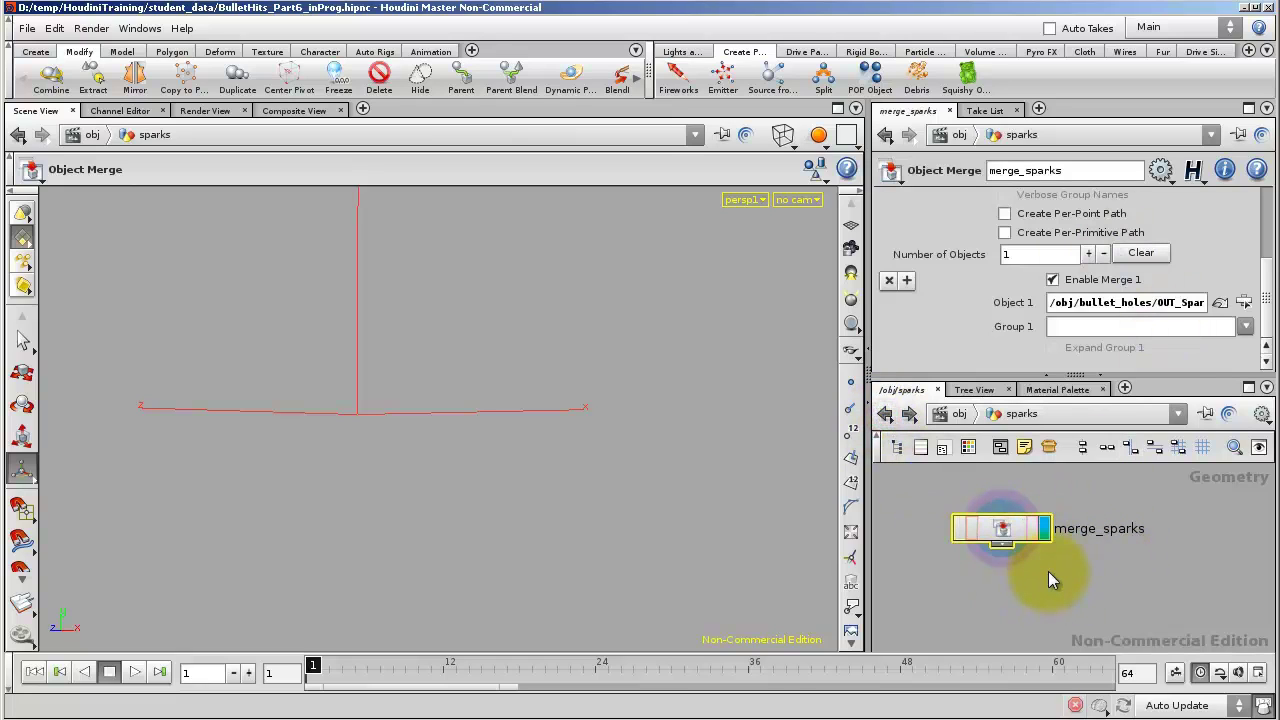
key("Up")
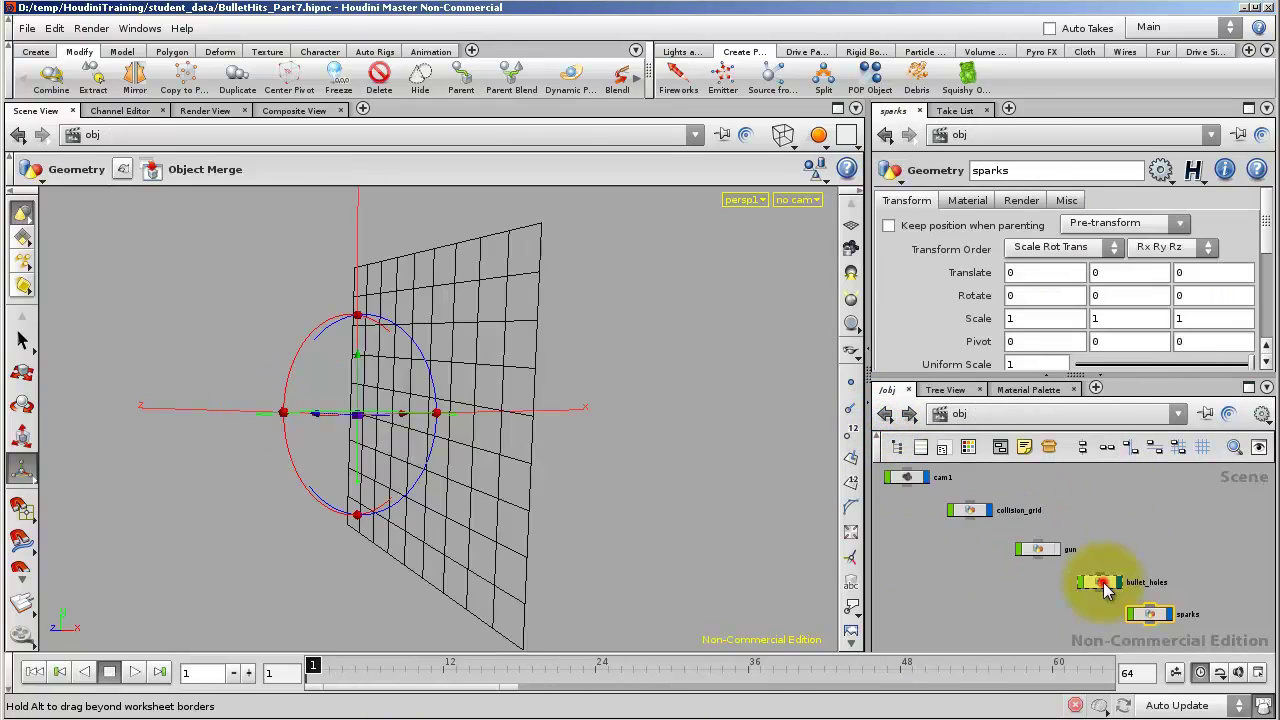
Step: Select bullet_holes, play the animation to frame 53, and hide the collision_grid and sparks objects
left_click(1100, 581)
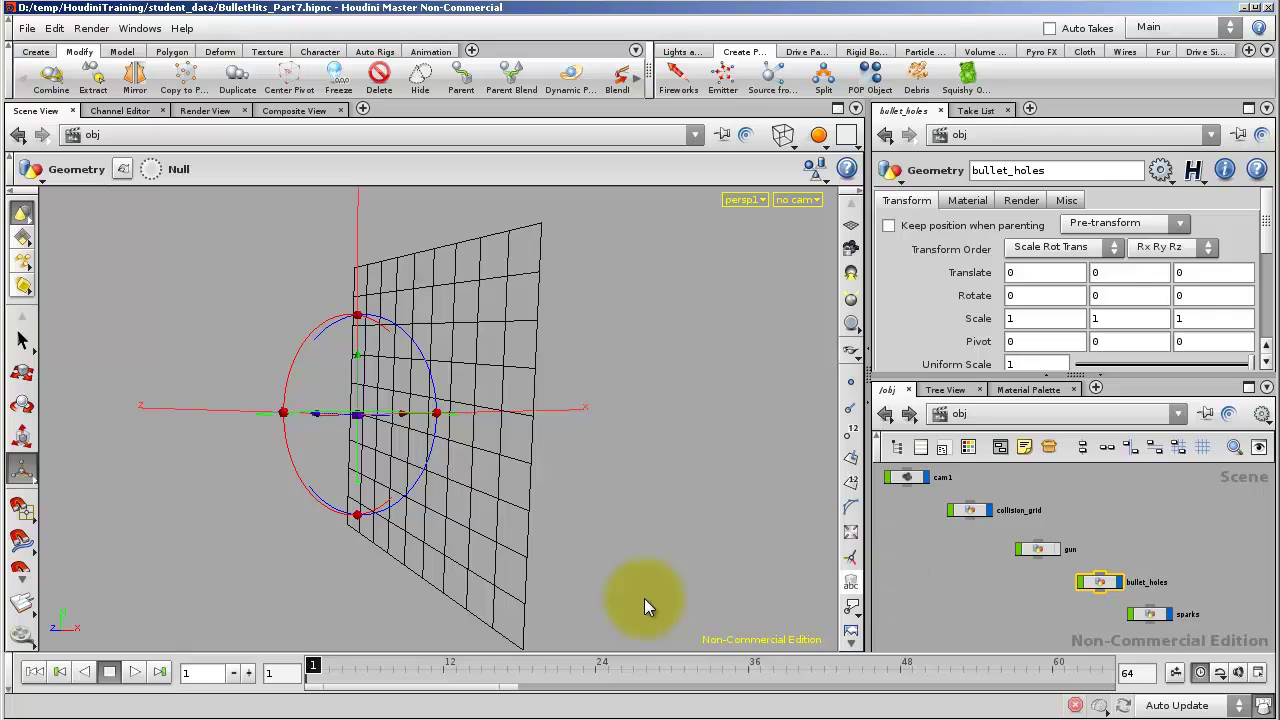
left_click(136, 674)
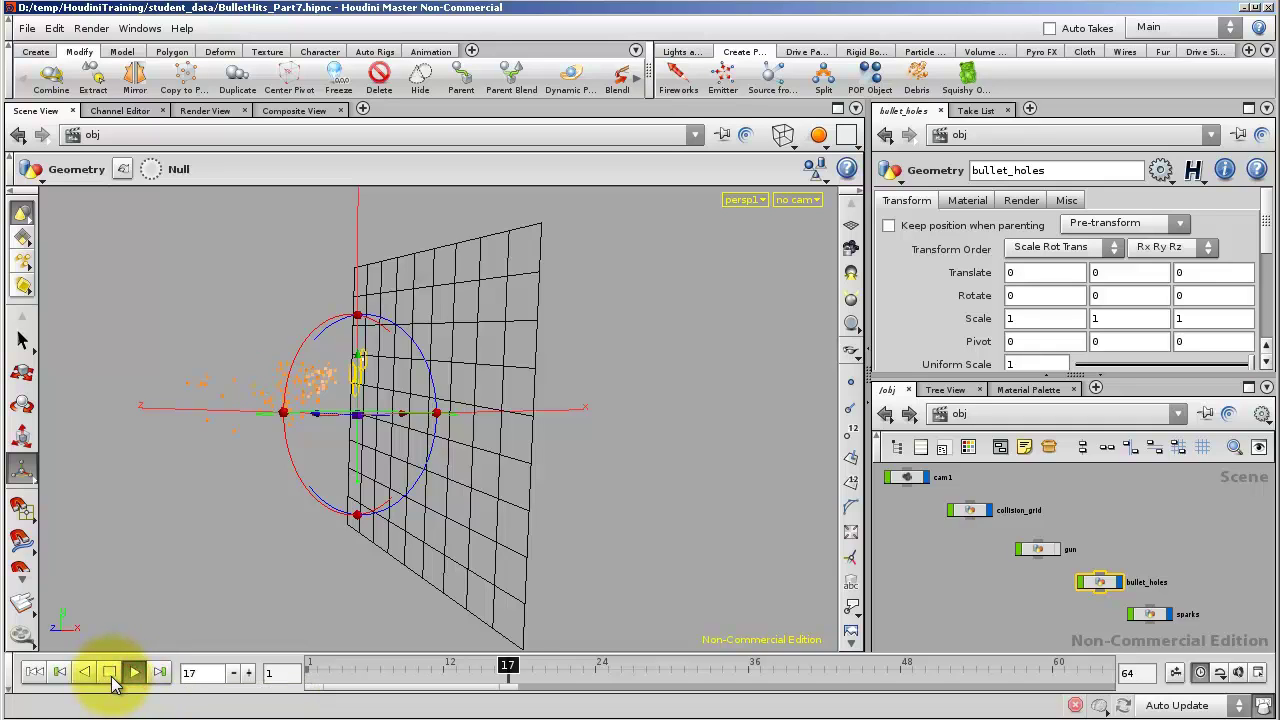
left_click(111, 675)
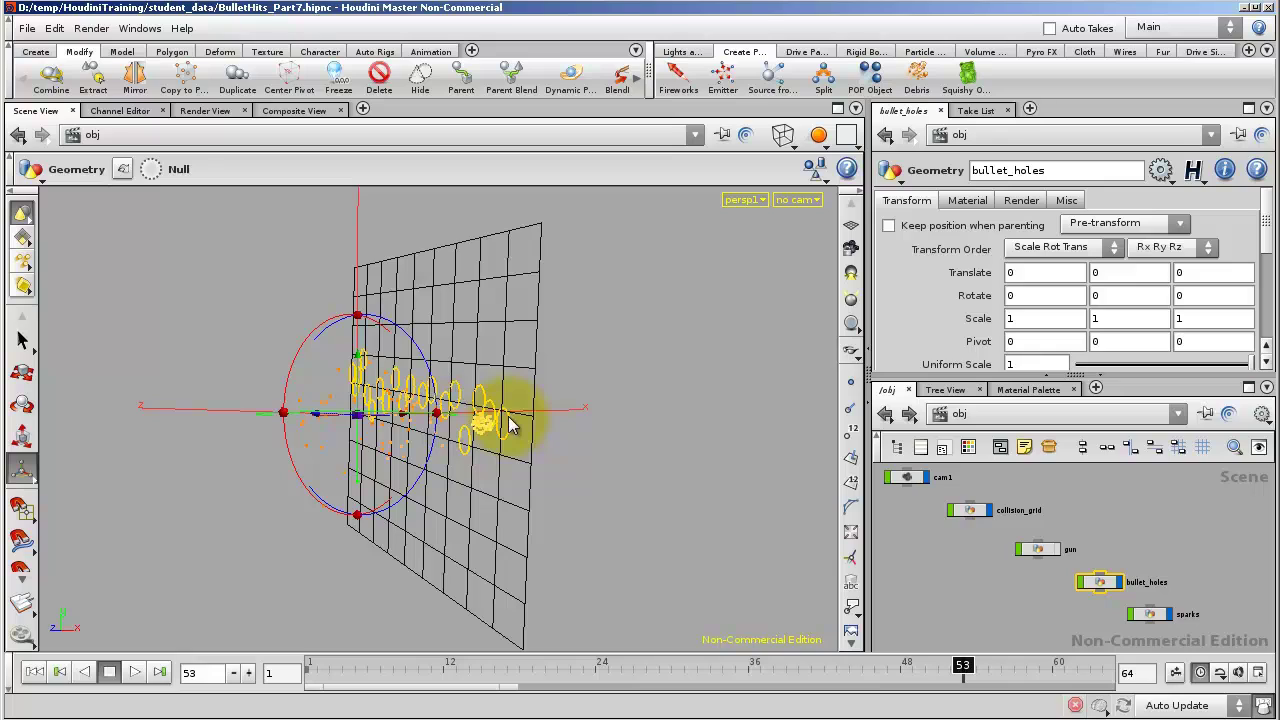
left_click(990, 511)
left_click(1164, 613)
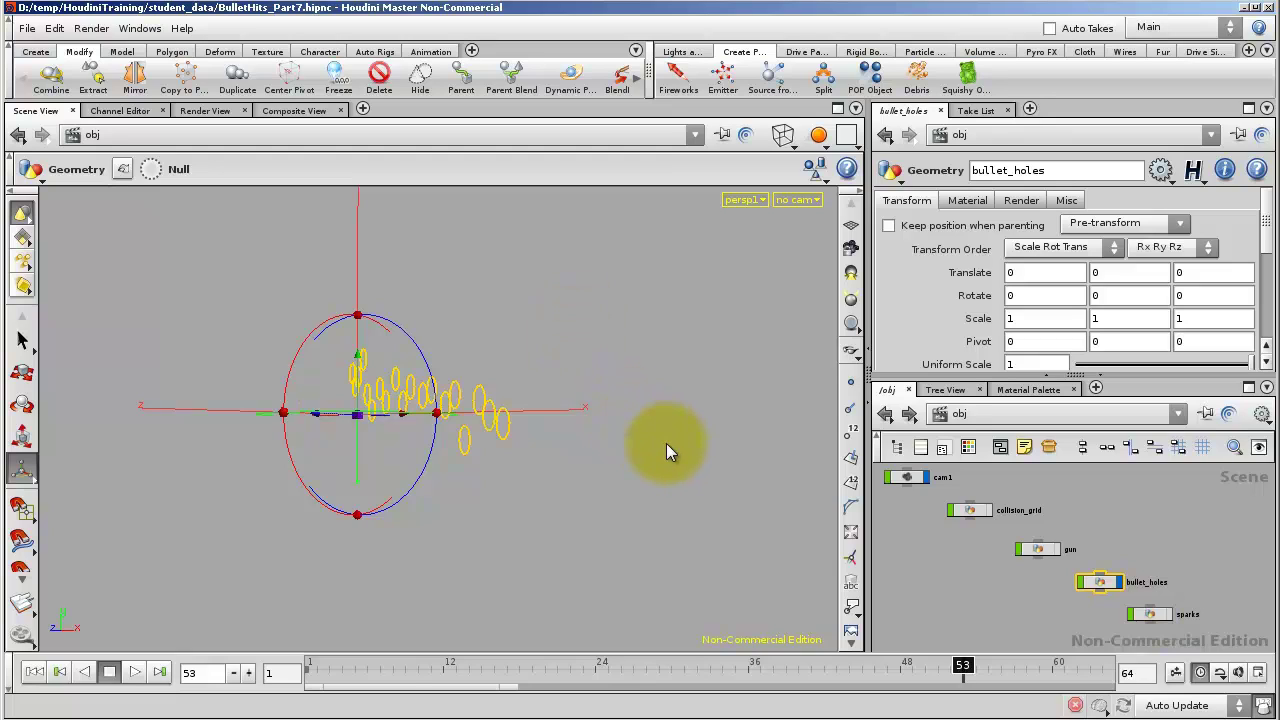
Step: Open the material galleries and pick the Mantra Surface material
left_click(1030, 390)
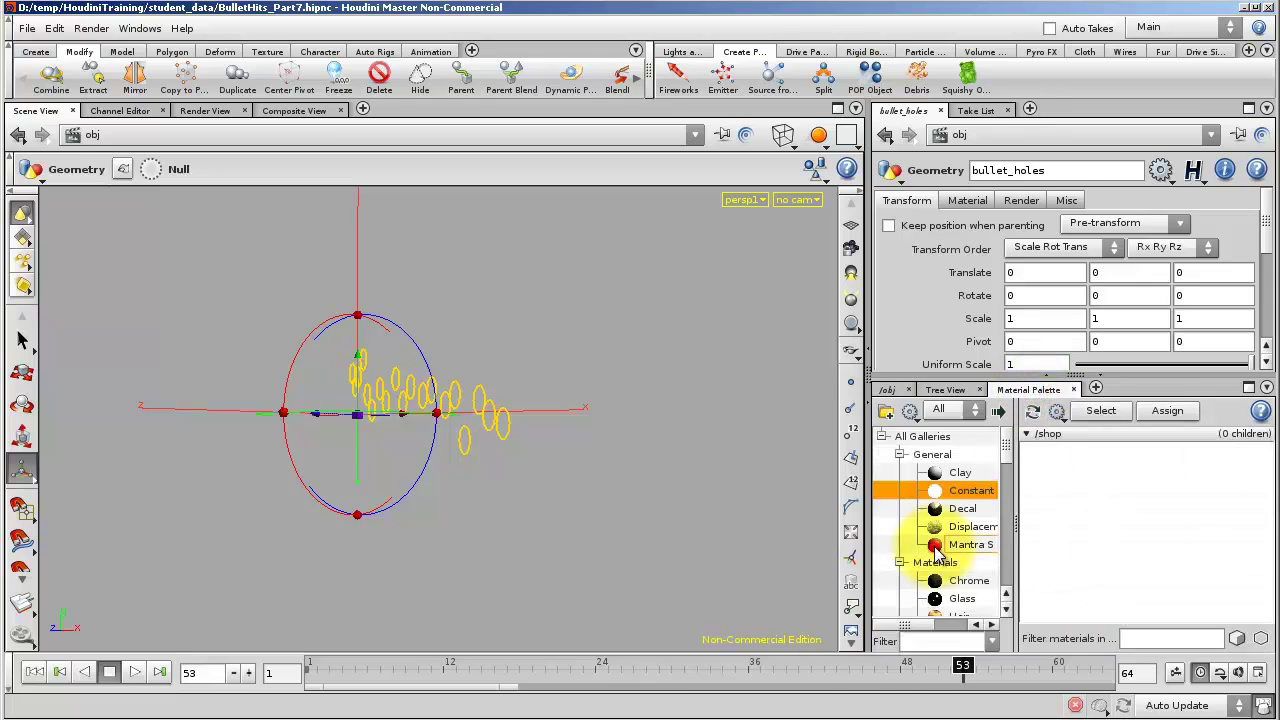
left_click(936, 548)
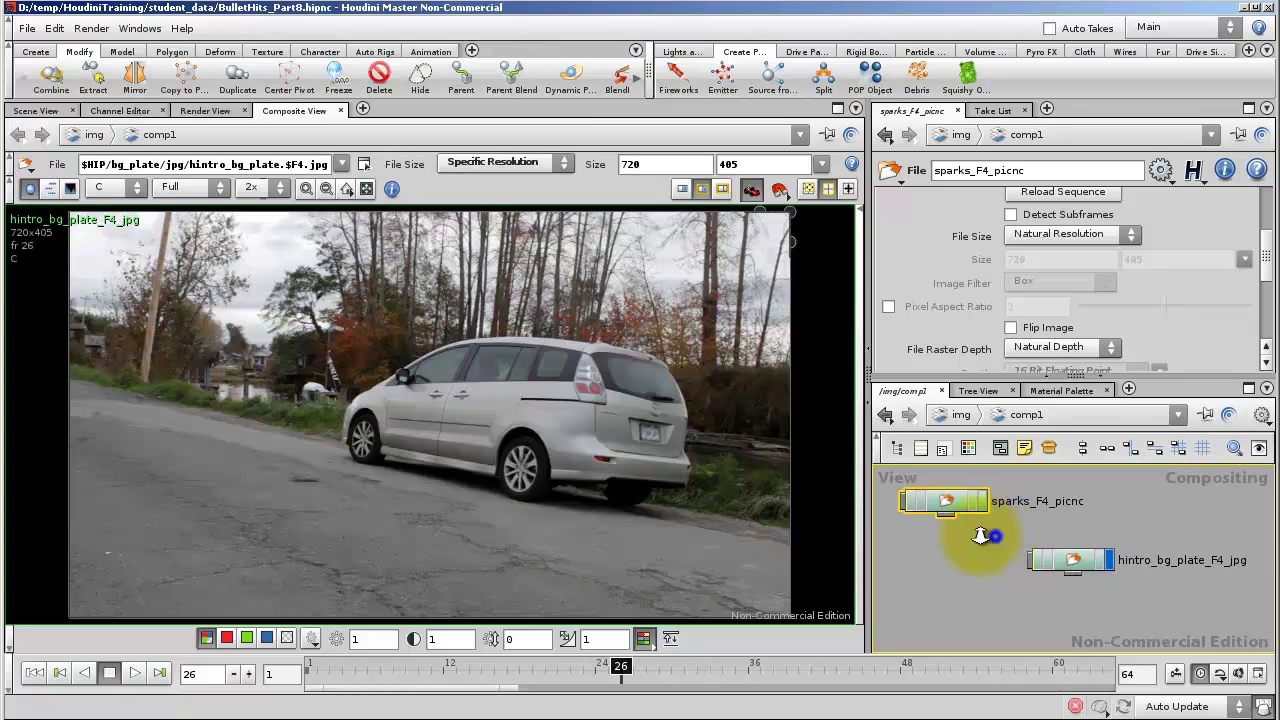
Step: Create an Add compositing node below the hintro_bg_plate_F4_jpg node in the comp1 network
left_click_drag(986, 534, 1035, 570)
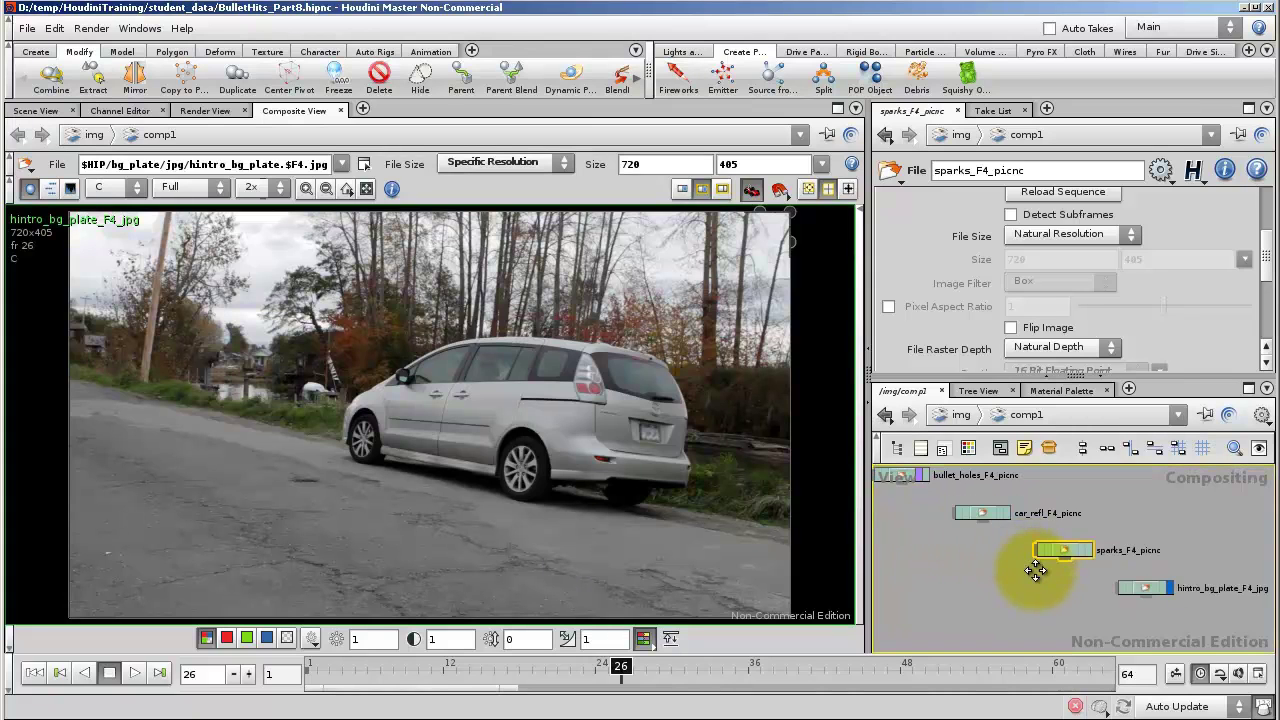
middle_click_drag(1035, 570, 1045, 572)
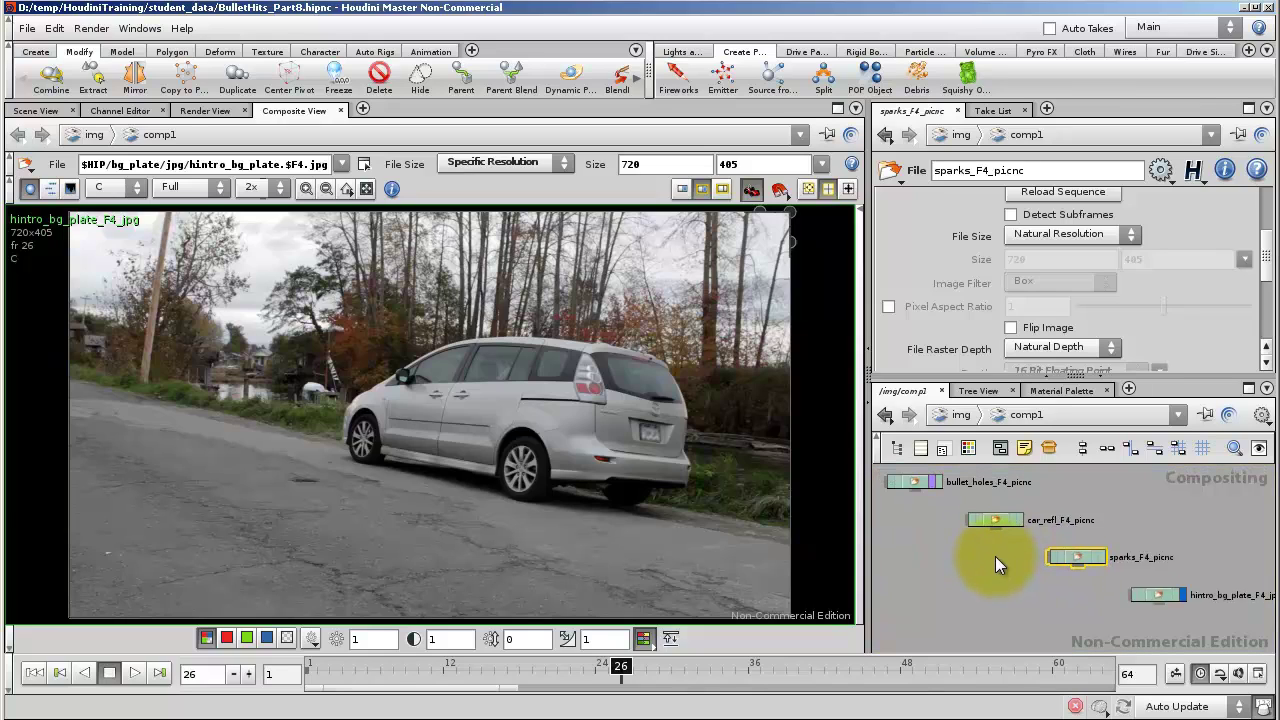
middle_click_drag(1029, 598, 1006, 580)
key("Tab")
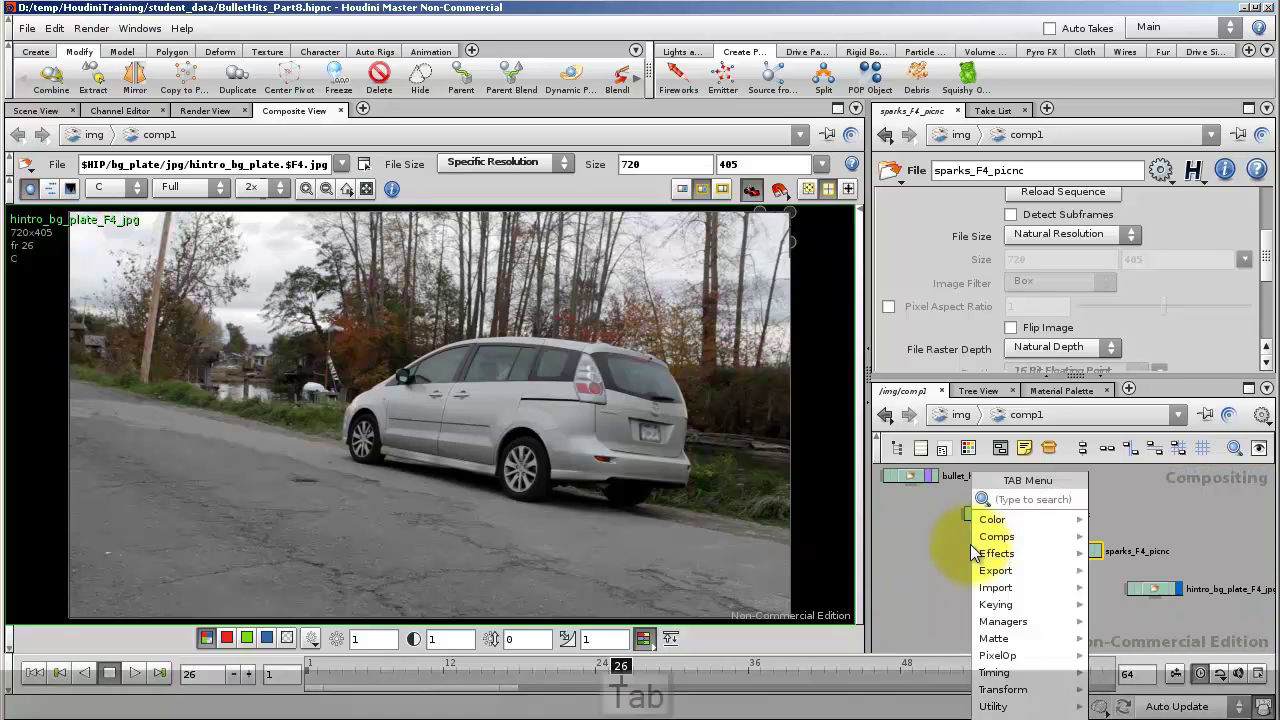
mouse_move(996, 540)
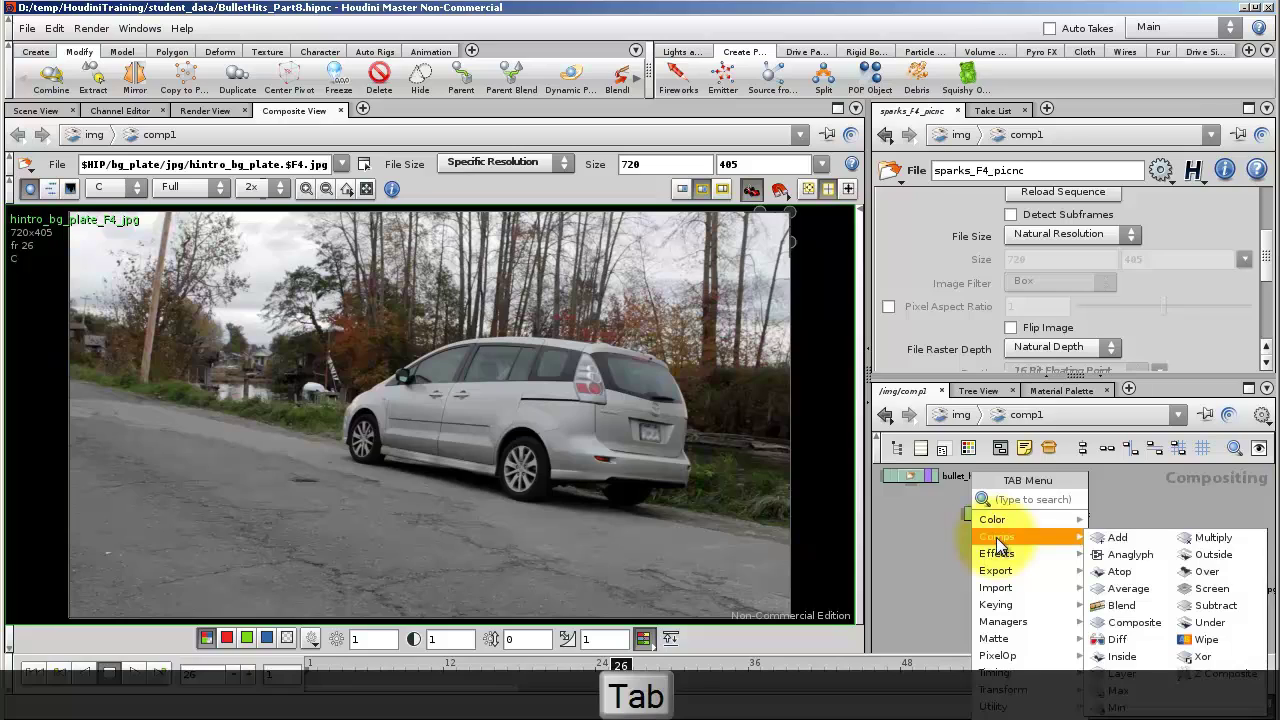
left_click(1112, 540)
left_click(1089, 624)
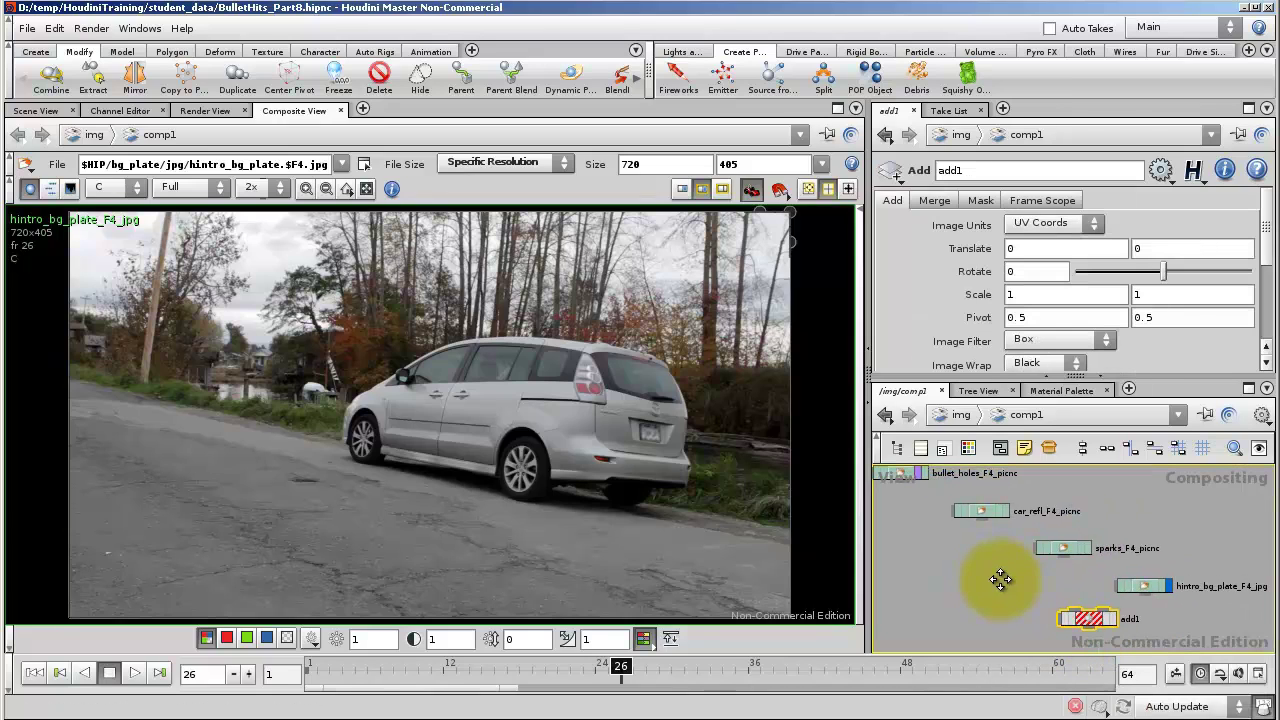
Step: Connect car_refl_F4_picnc and hintro_bg_plate_F4_jpg to the Add node and display its composite
mouse_move(982, 520)
left_mouse_down()
mouse_move(1072, 606)
mouse_move(1132, 625)
left_mouse_up()
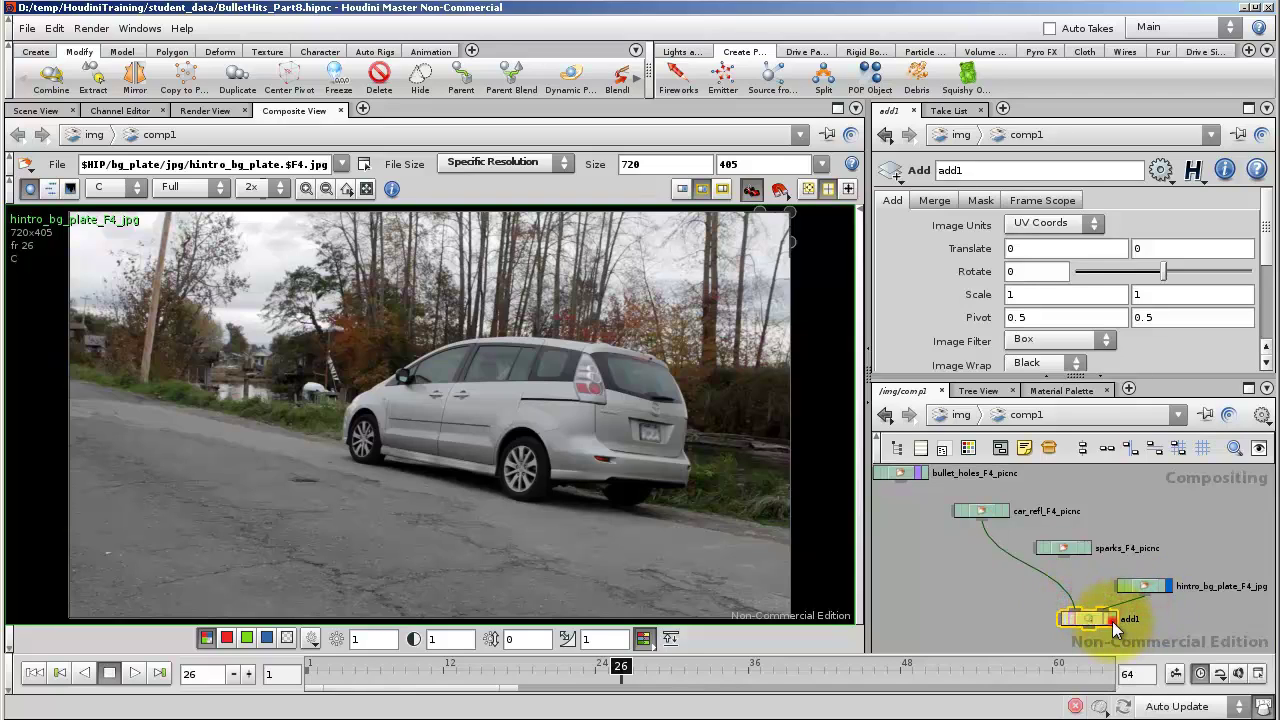
left_click(1112, 621)
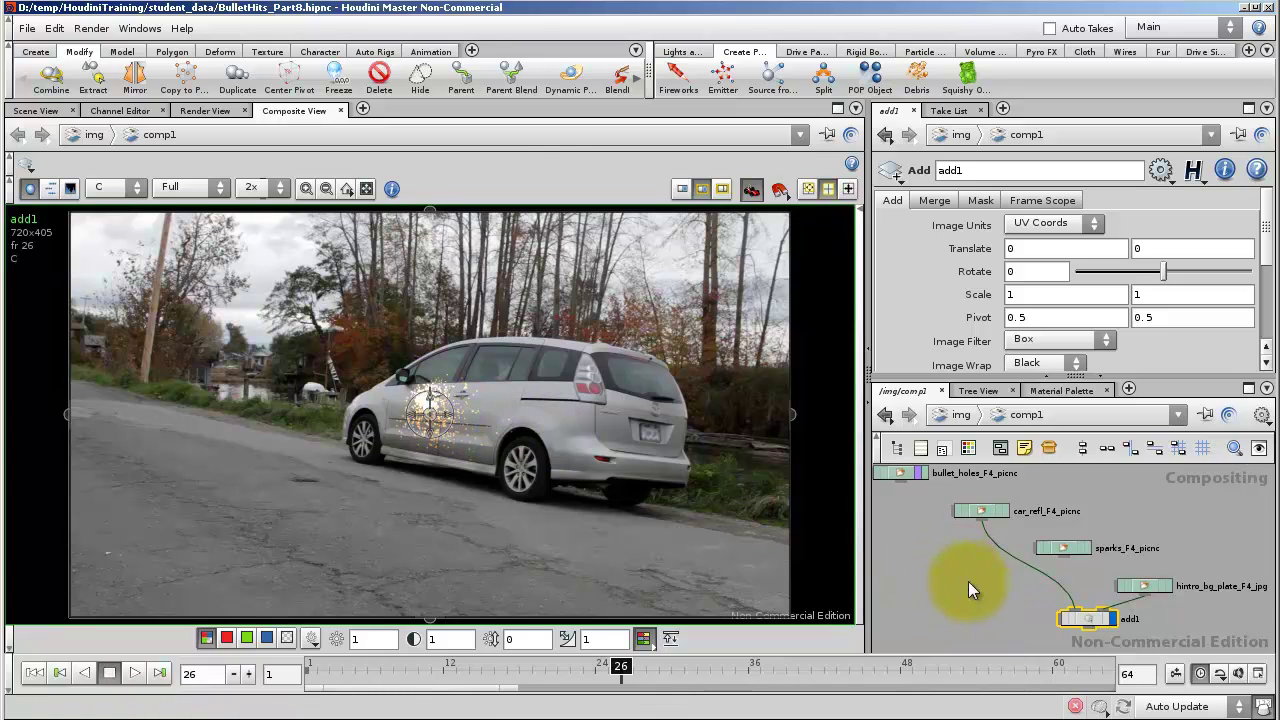
Step: Create an Over node that composites bullet_holes_F4_picnc over add1, and display its result
middle_click_drag(968, 581, 945, 535)
left_click_drag(928, 485, 929, 528)
key("Tab")
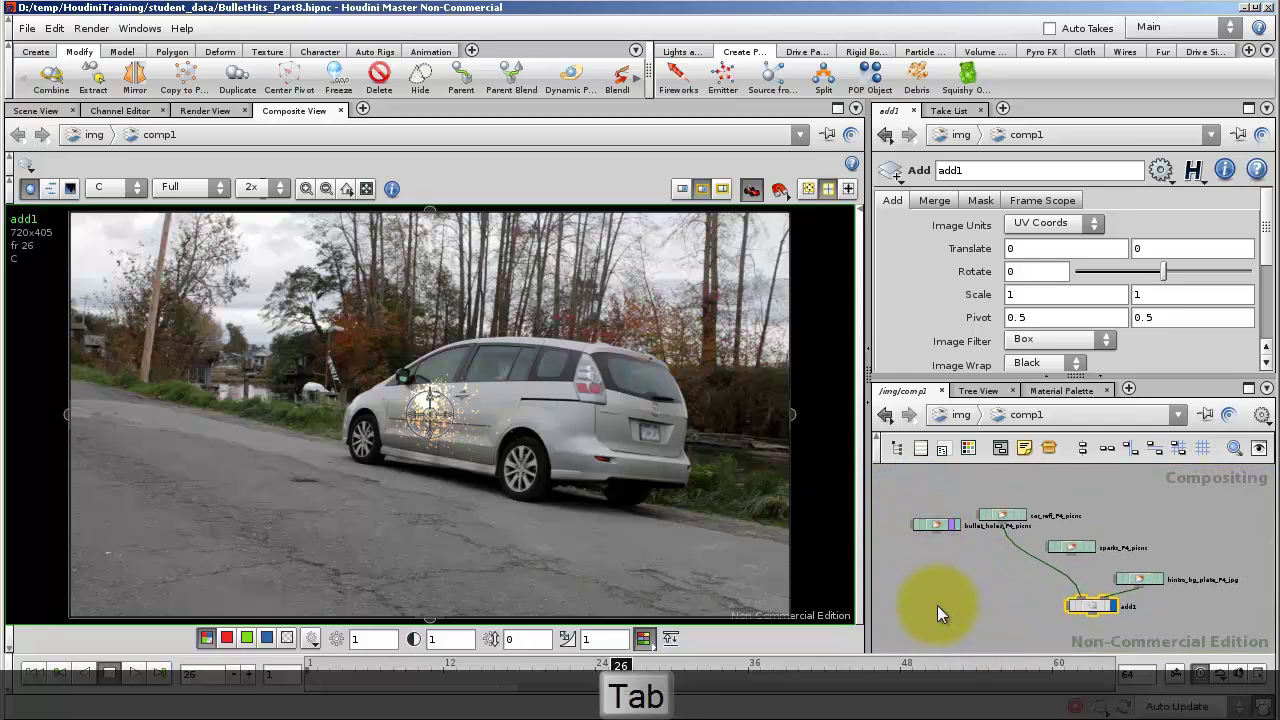
mouse_move(972, 537)
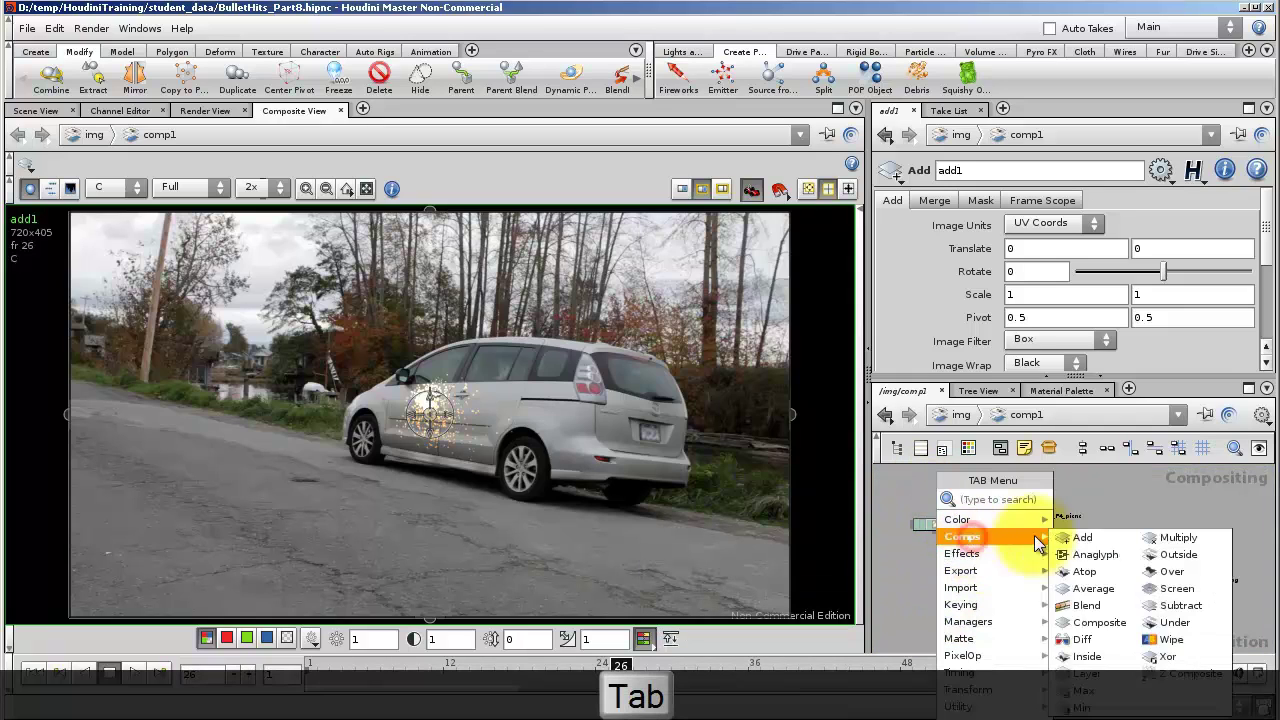
left_click(1181, 577)
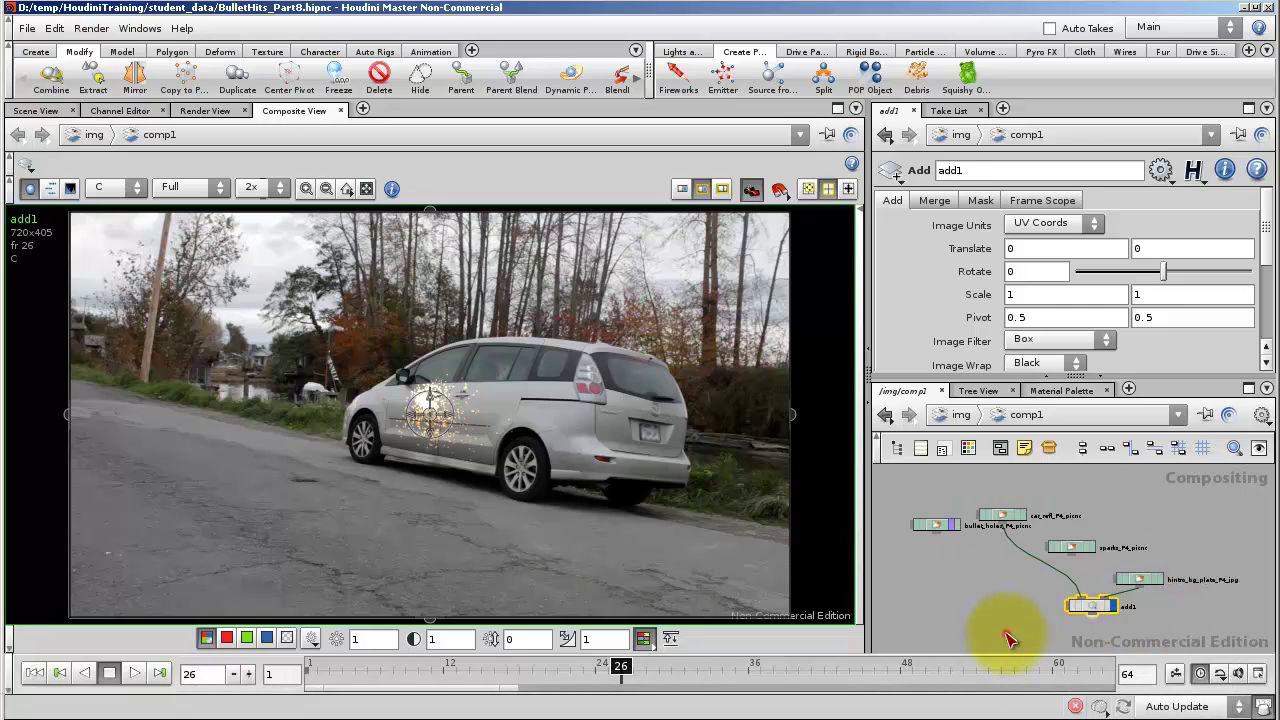
left_click(1008, 640)
left_click_drag(936, 532, 1100, 612)
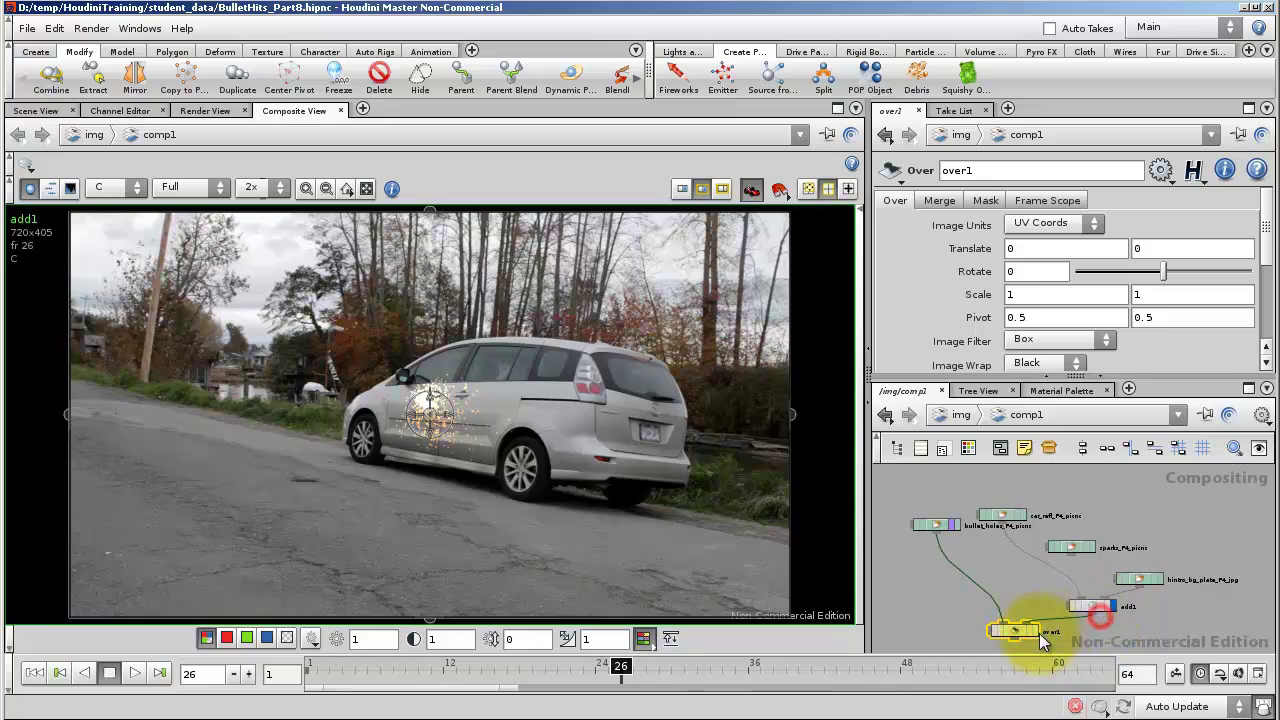
left_click(1033, 630)
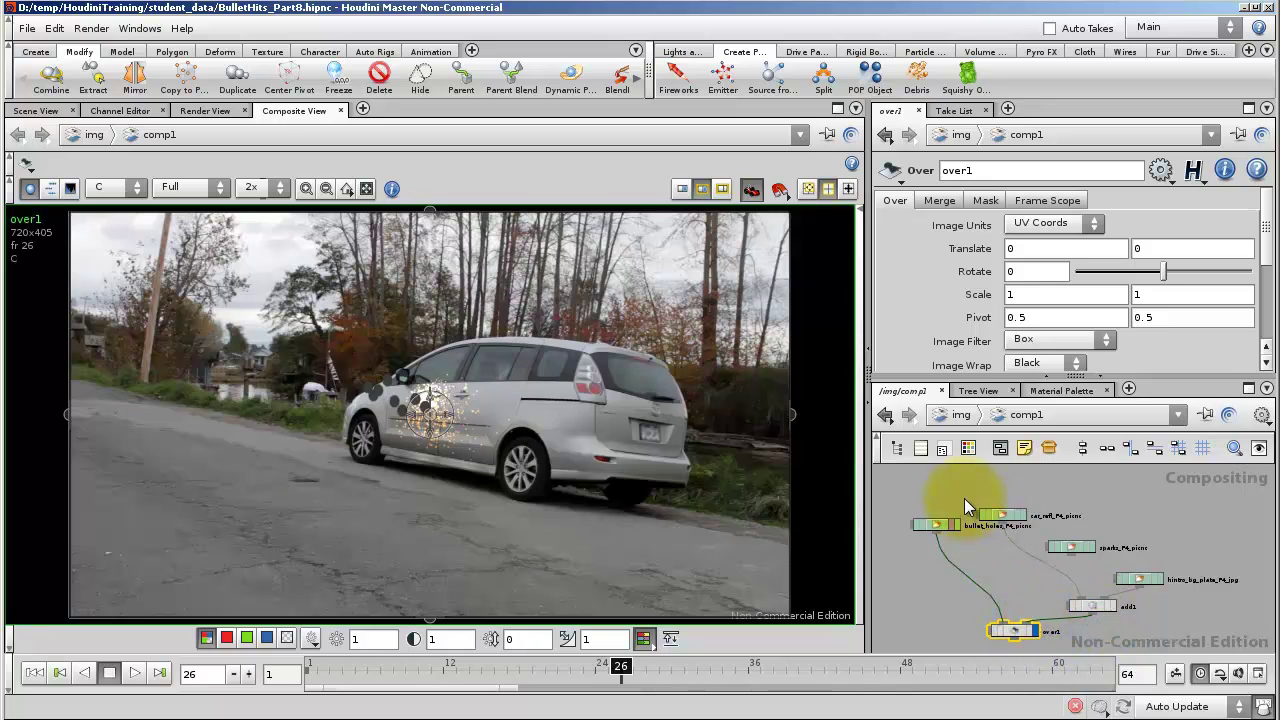
Step: Move sparks_F4_picnc below the bullet_holes_F4_picnc node and create a second Add node under over1
left_click_drag(1060, 548, 911, 600)
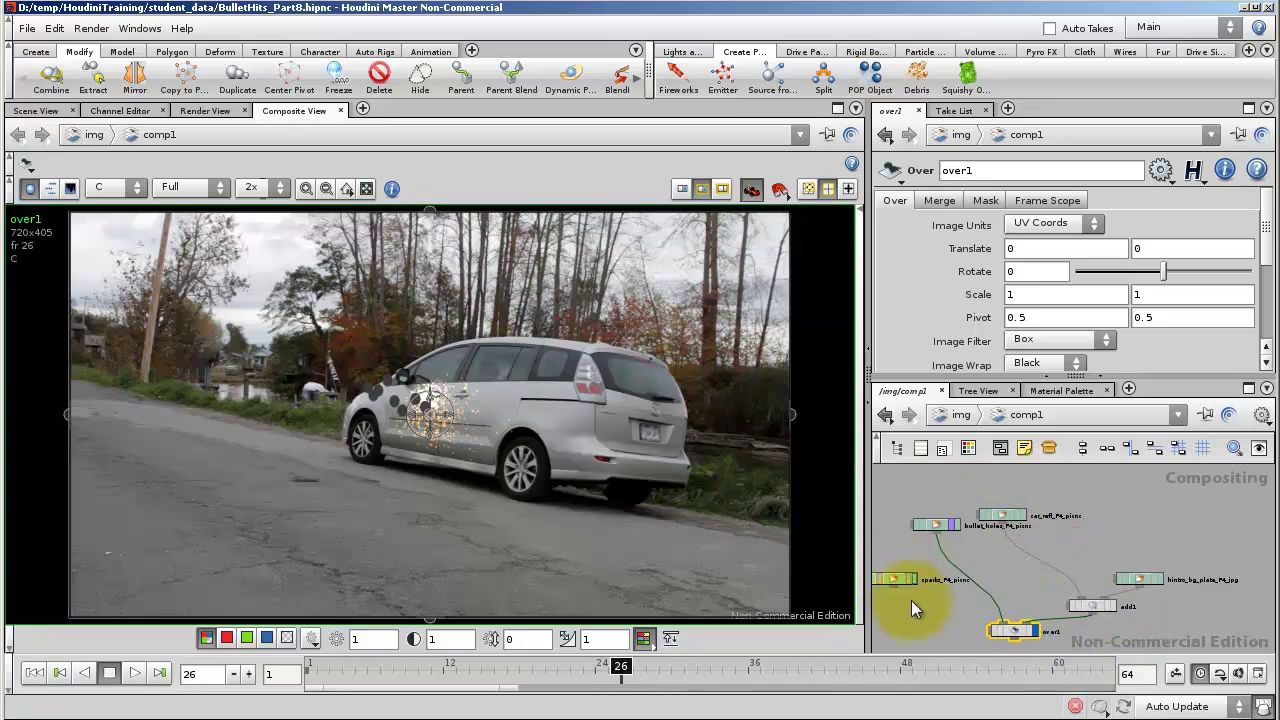
middle_click_drag(911, 600, 937, 547)
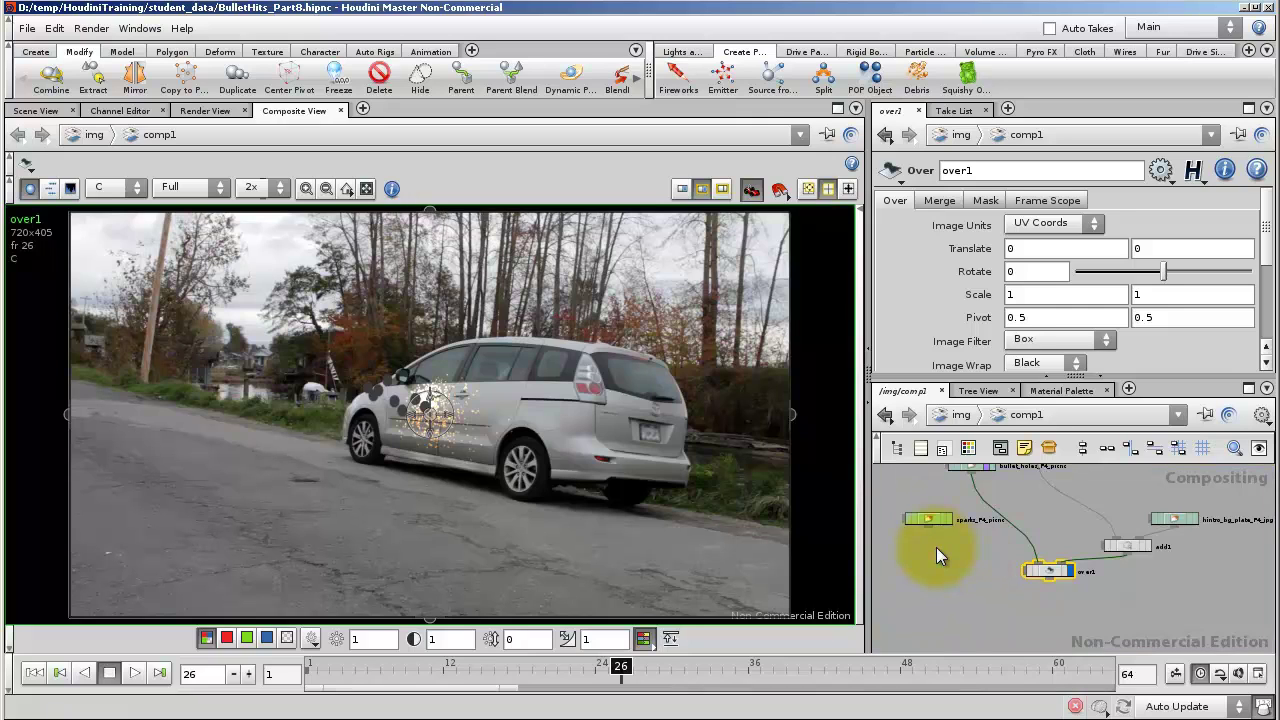
key("Tab")
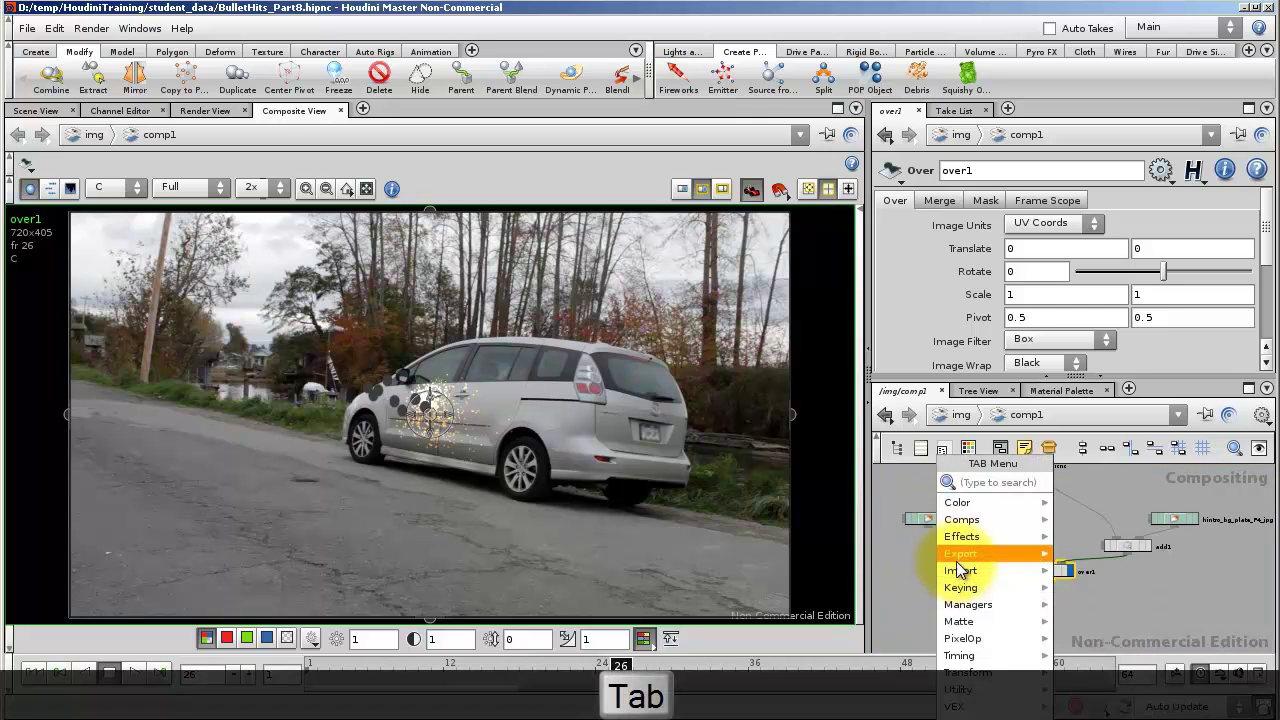
left_click(990, 706)
left_click(976, 613)
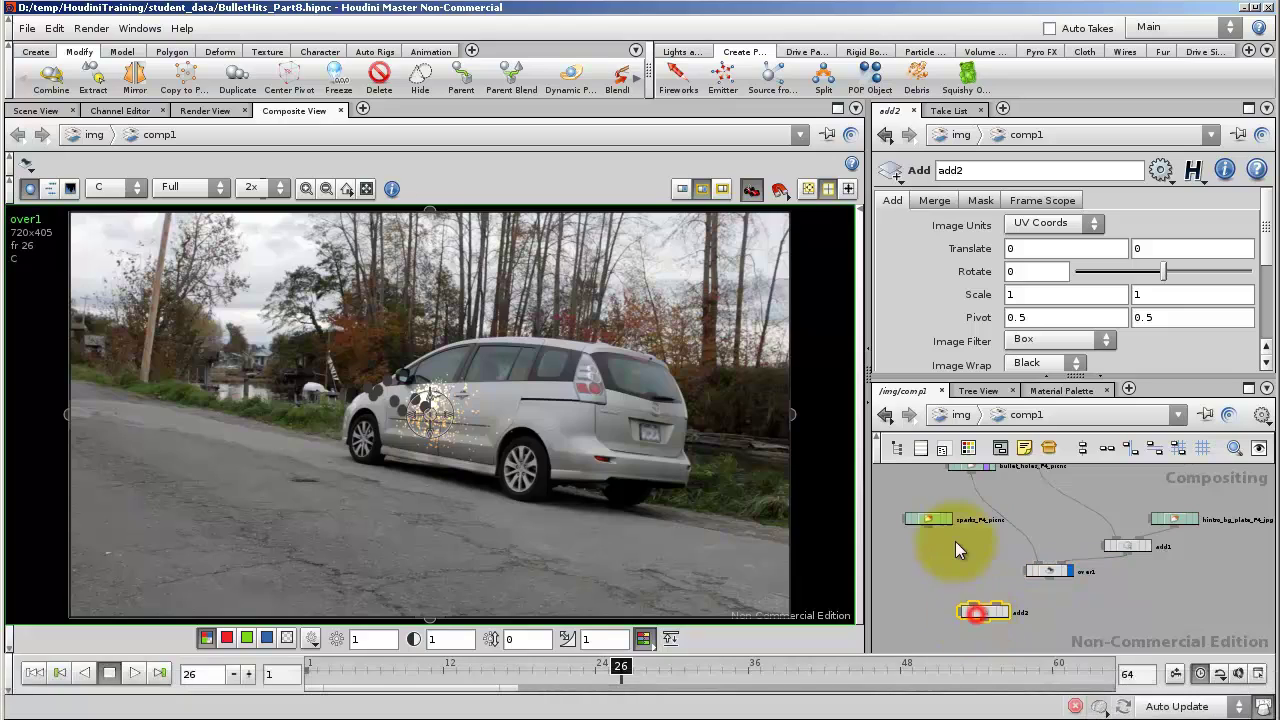
Step: Connect sparks_F4_picnc and over1 to the new Add node, display its composite, and scrub back through the earlier frames
left_click_drag(930, 528, 1049, 579)
left_click(1007, 614)
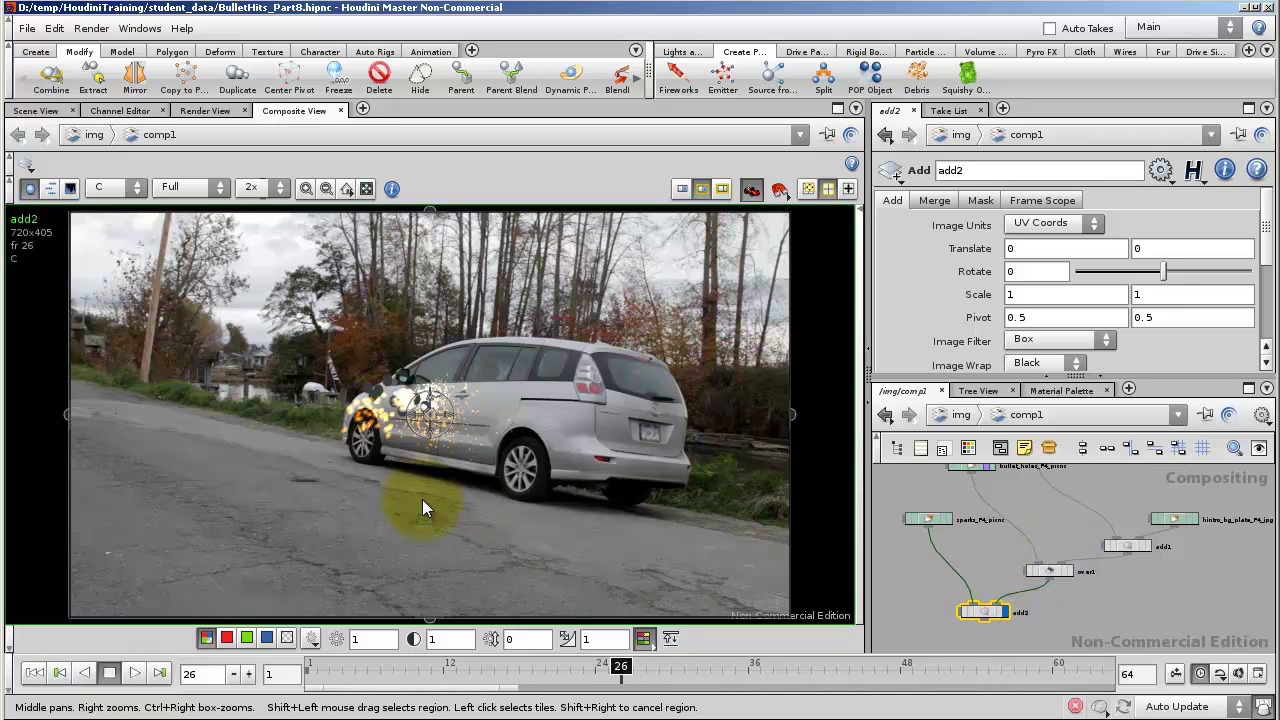
left_click_drag(571, 670, 448, 673)
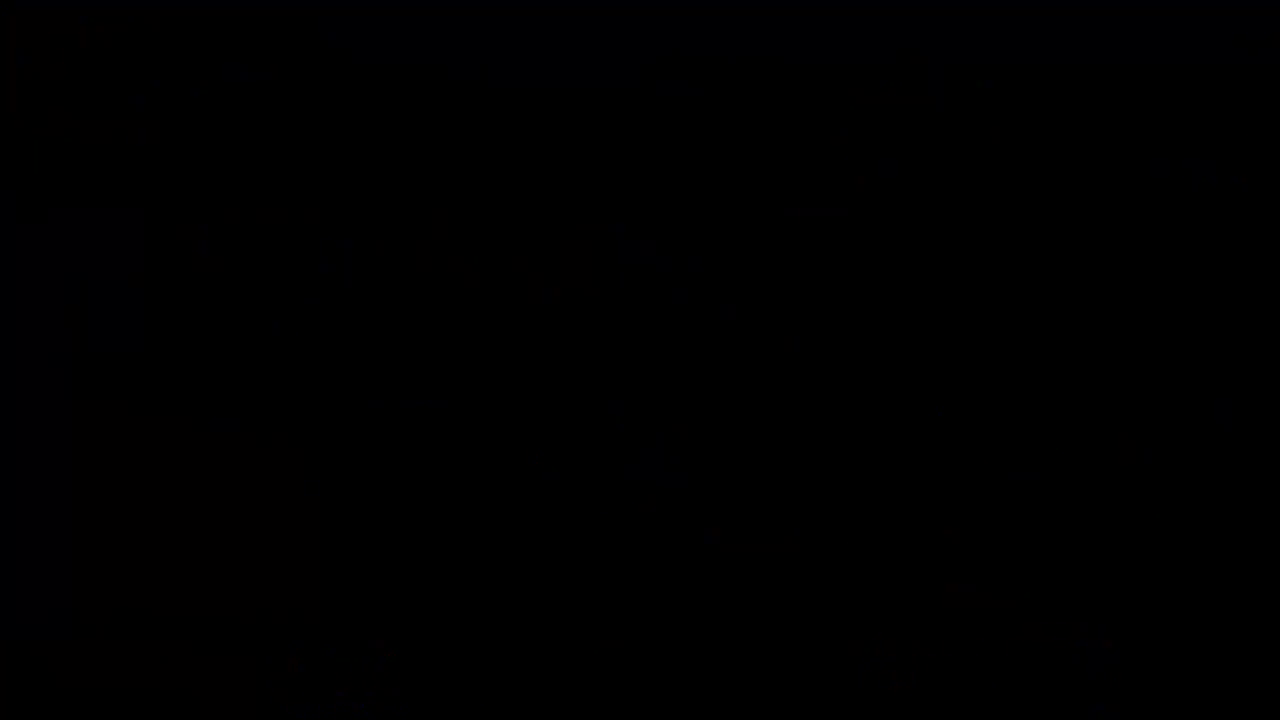